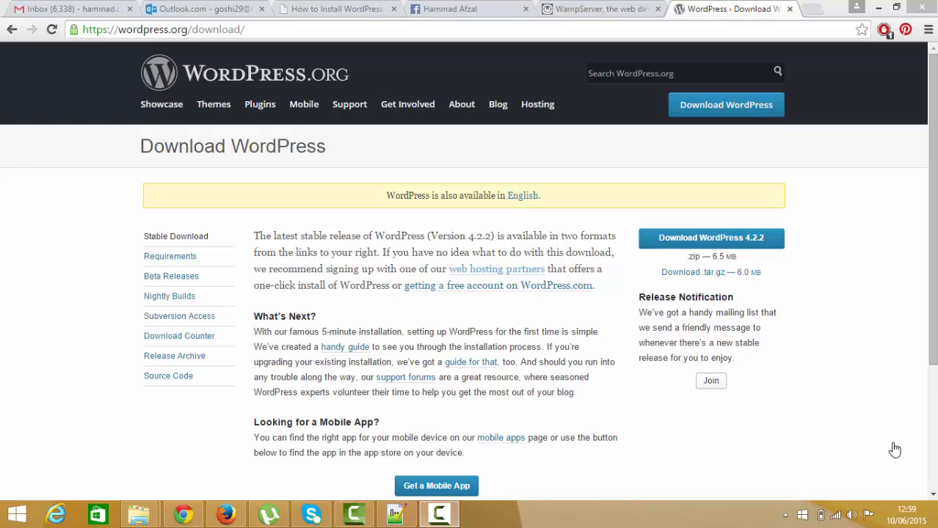
# - Bring up the WampServer download page with the 32-bit and 64-bit versions and dismiss the Elance Jobs notification
pyautogui.click(621, 9)
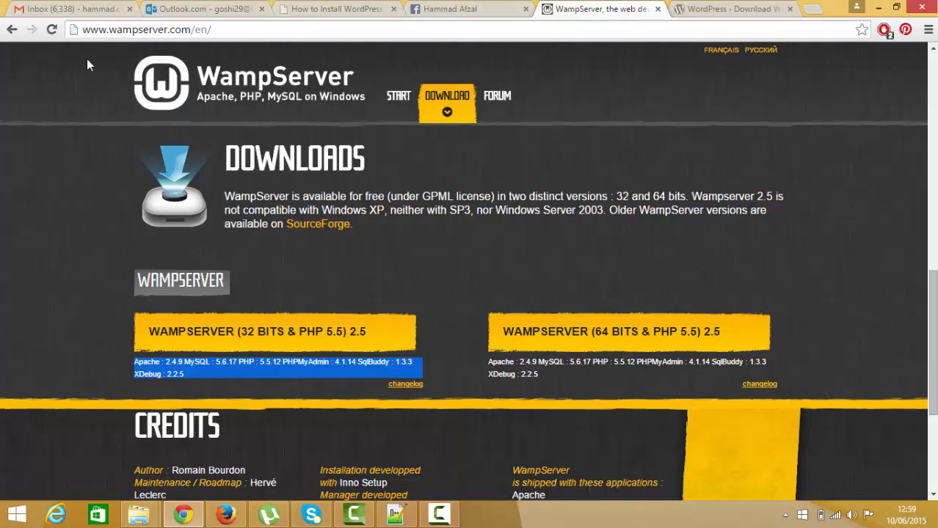
pyautogui.tripleClick(147, 29)
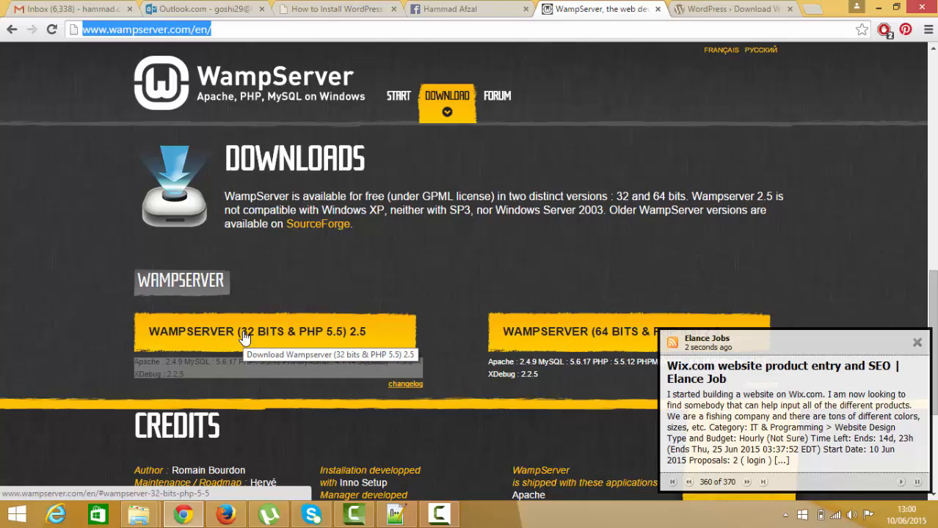
pyautogui.click(917, 344)
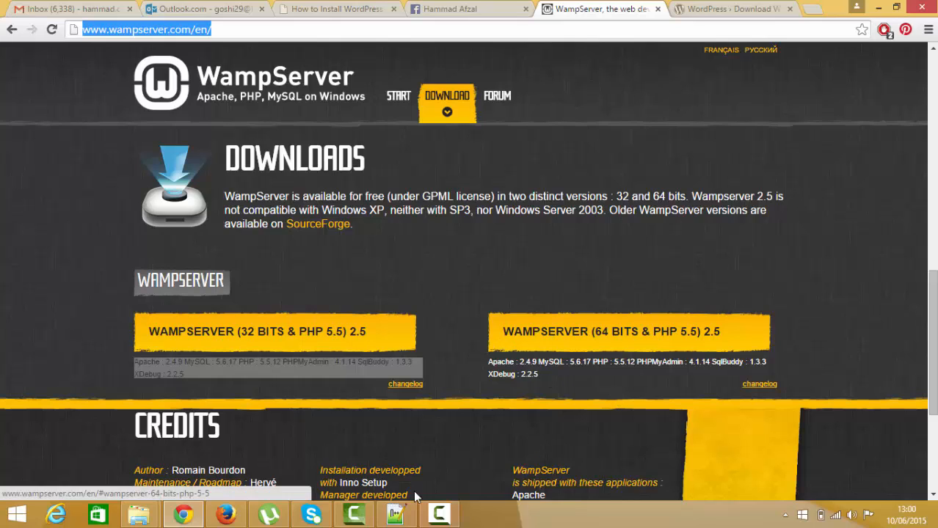
# - Check the hidden system tray icons for the running WampServer
pyautogui.moveTo(441, 520)
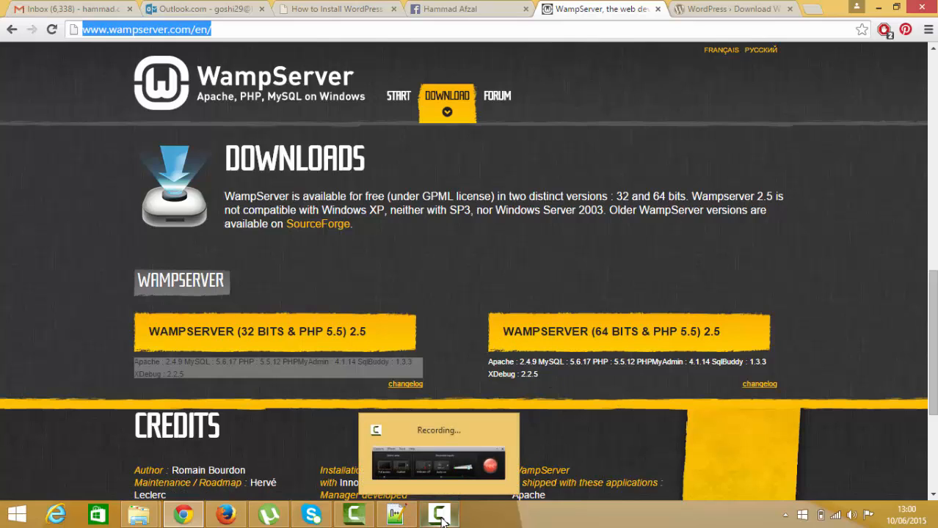
pyautogui.moveTo(355, 514)
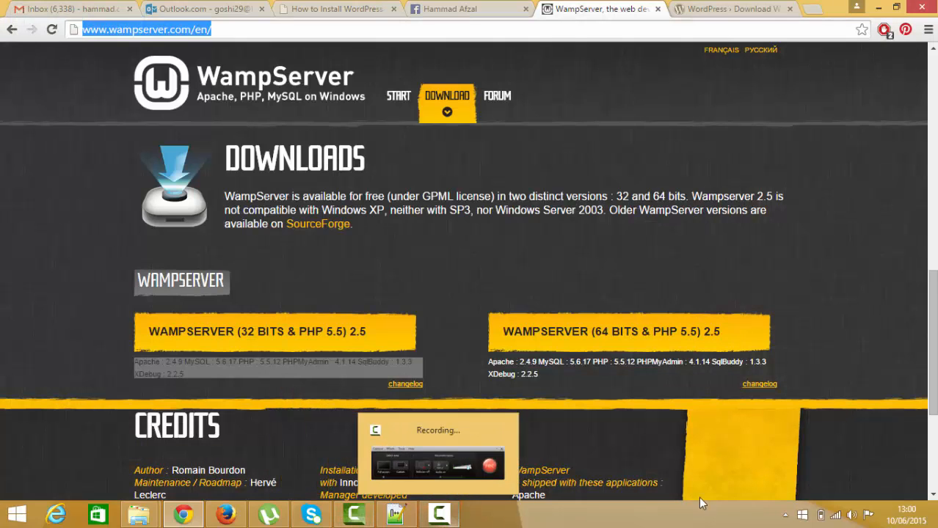
pyautogui.click(784, 515)
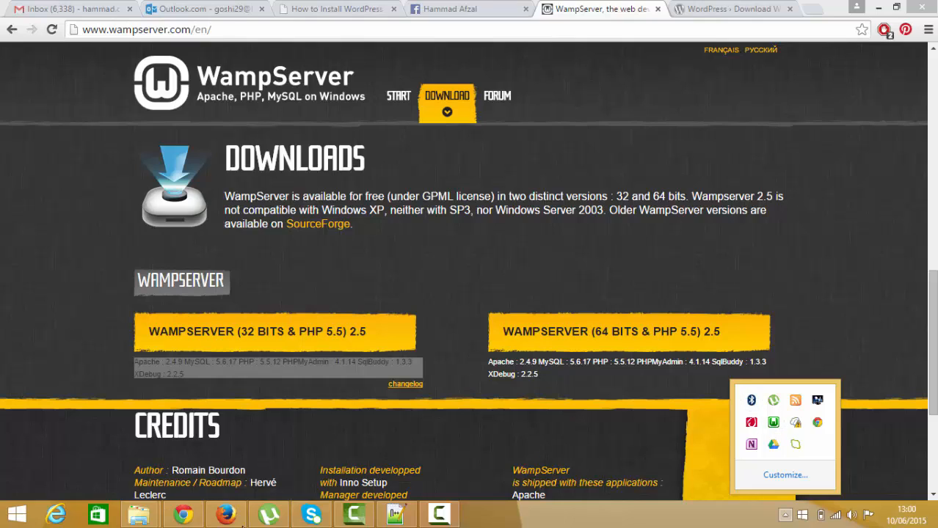
pyautogui.click(241, 519)
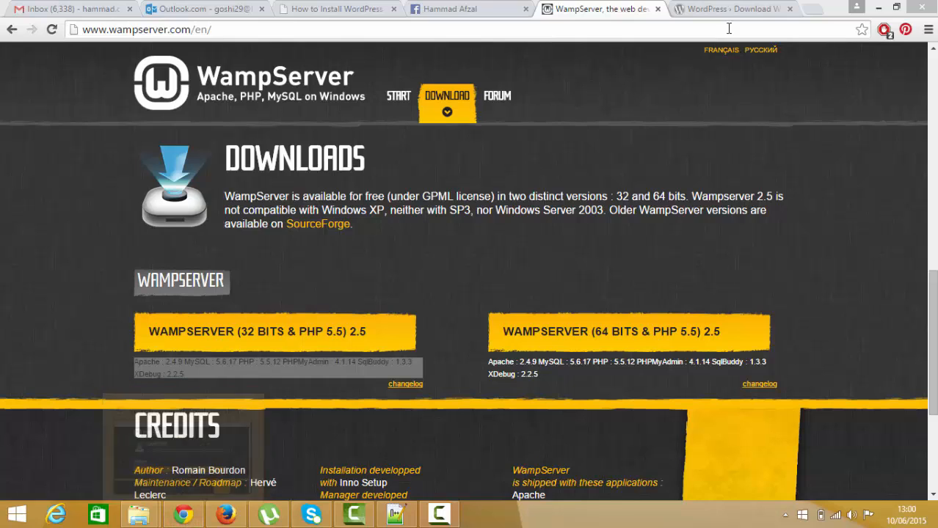
# - View the WordPress download page and locate the extracted wordpress folder on the Softwares (E:) drive
pyautogui.click(741, 8)
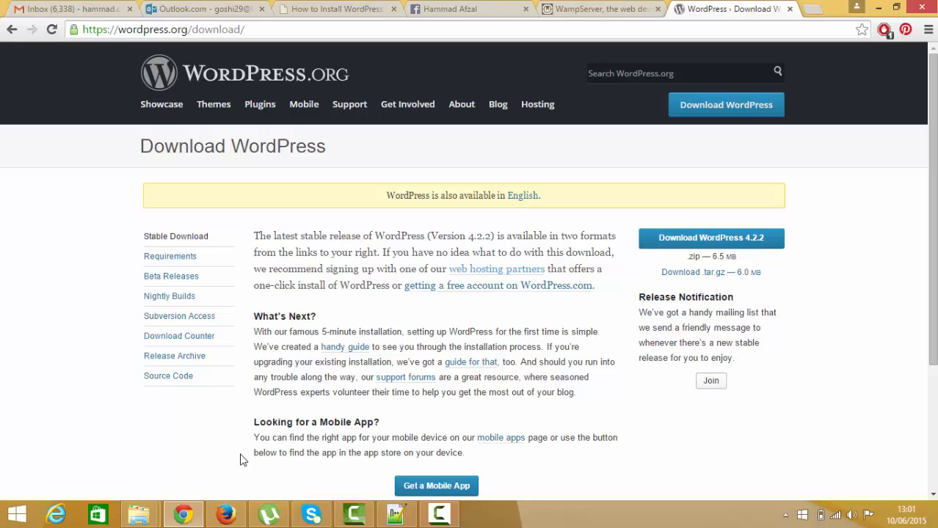
pyautogui.click(137, 511)
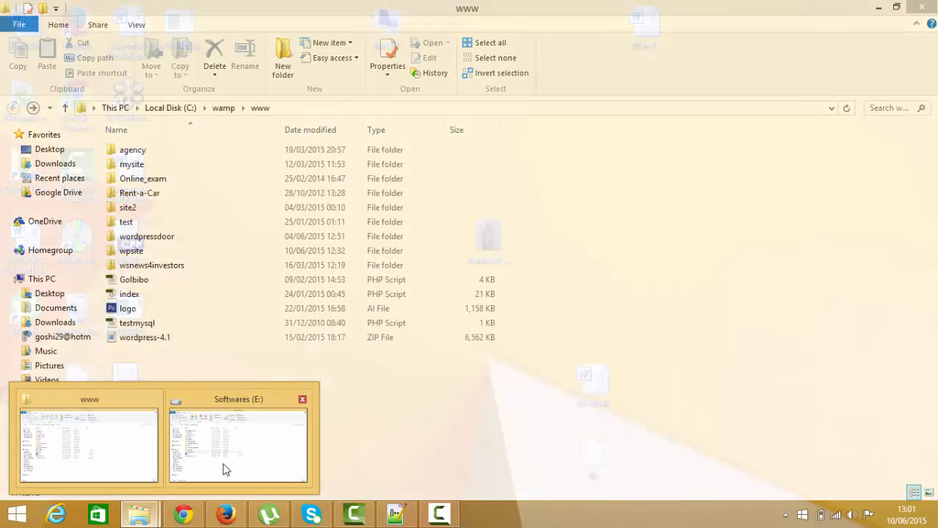
pyautogui.click(225, 469)
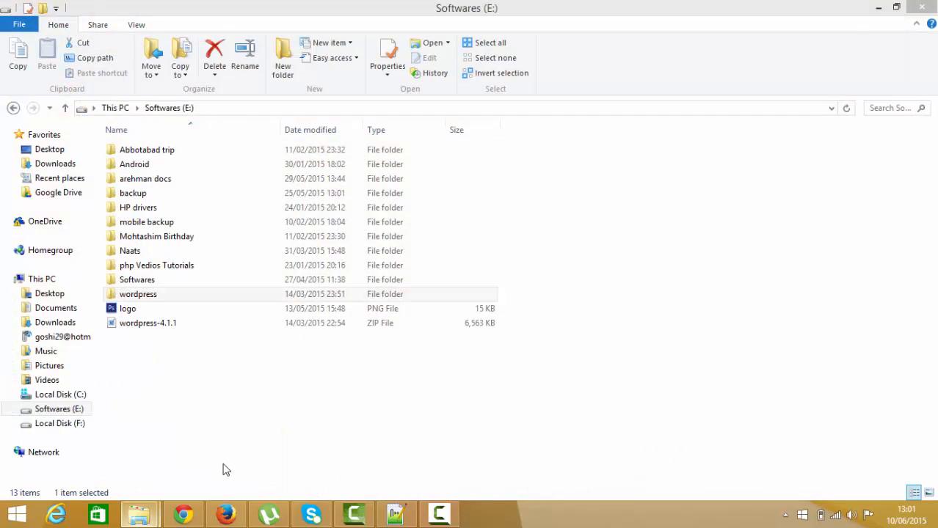
pyautogui.click(185, 514)
pyautogui.click(185, 514)
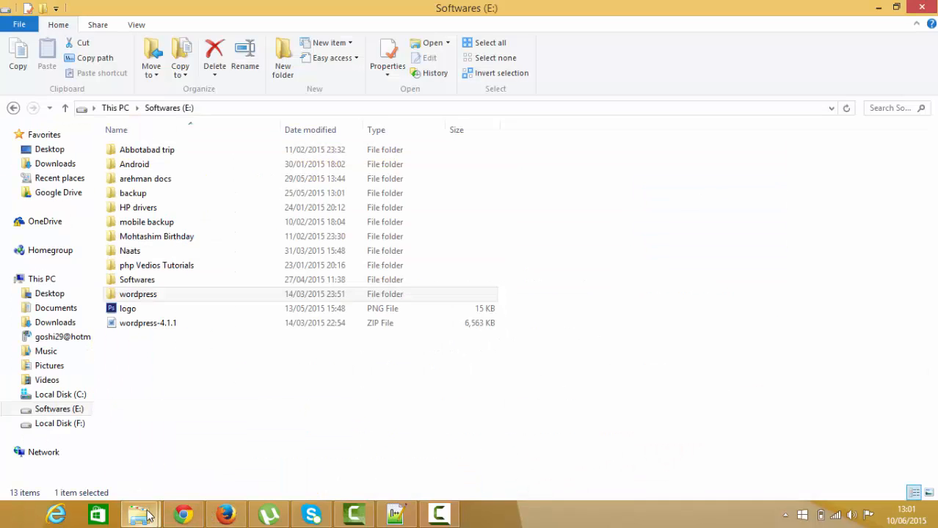
pyautogui.click(136, 294)
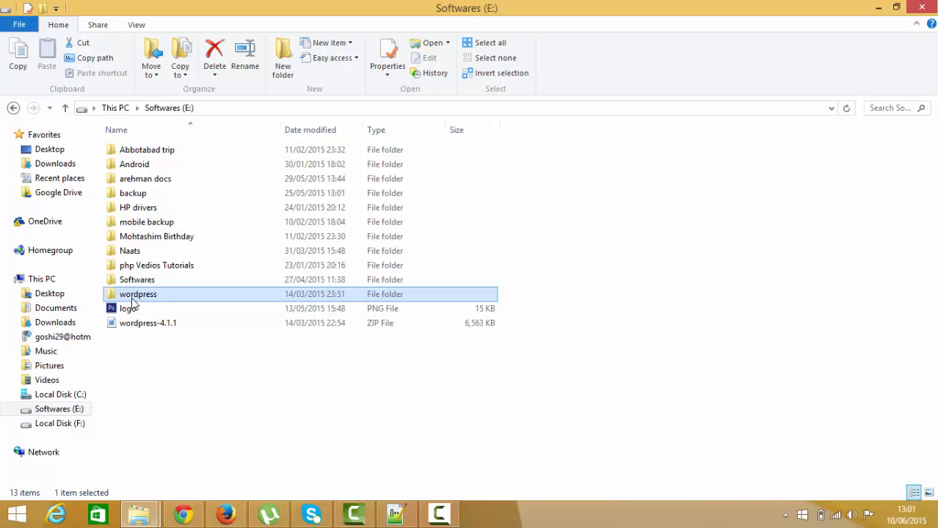
# - Open WampServer's www directory through the running WampServer and maximise its window
pyautogui.click(182, 514)
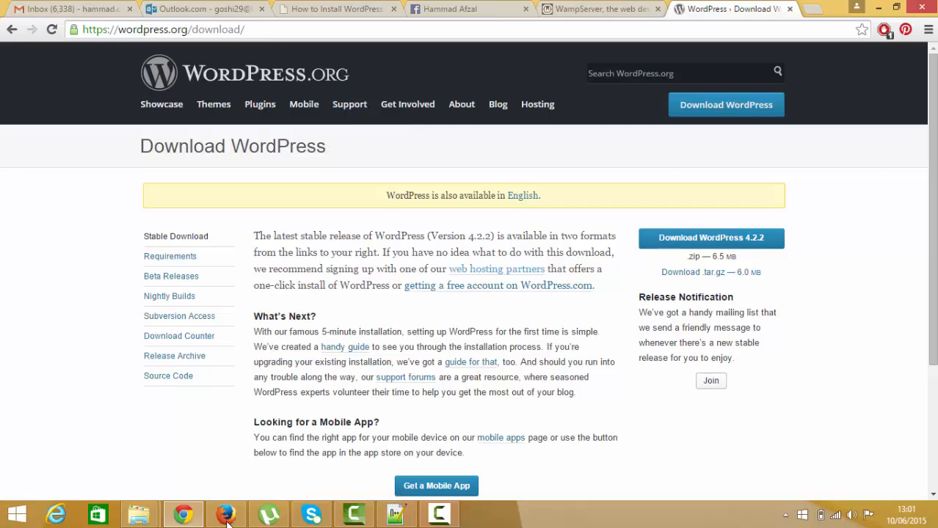
pyautogui.moveTo(187, 518)
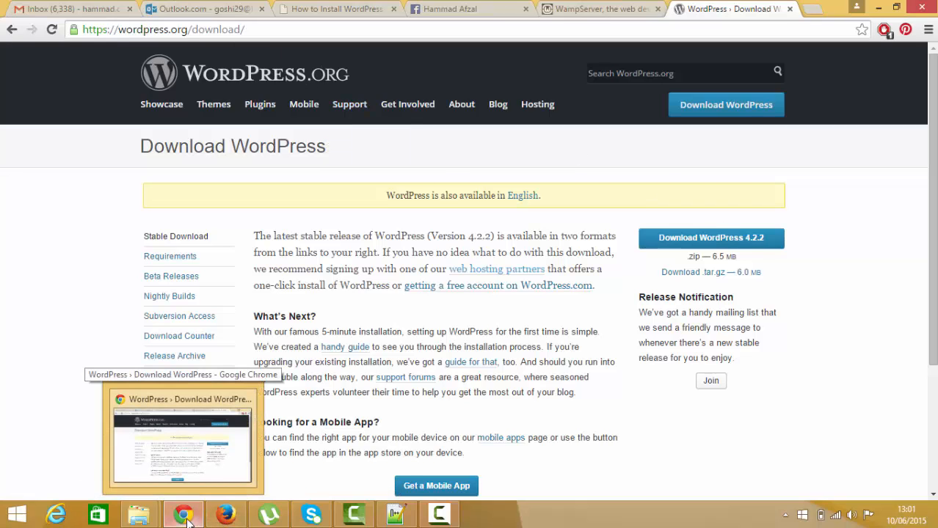
pyautogui.moveTo(140, 515)
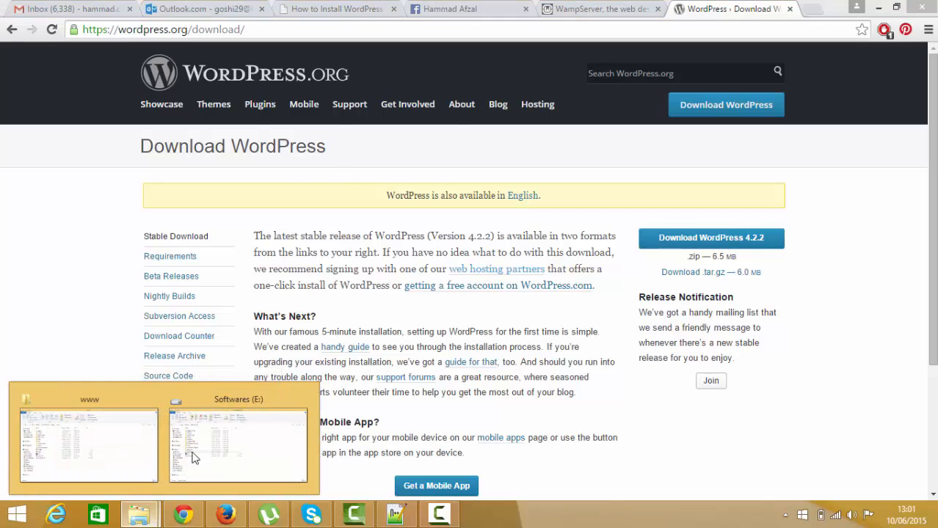
pyautogui.click(65, 432)
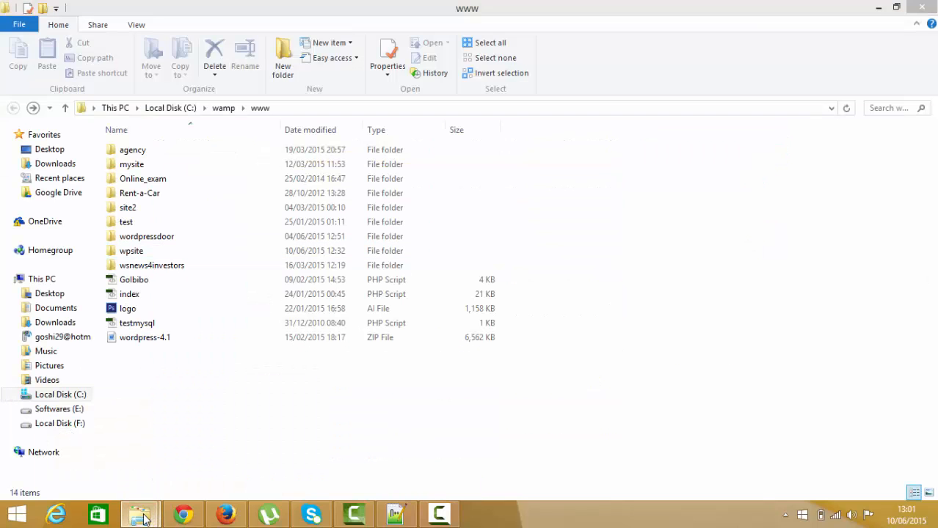
pyautogui.click(785, 515)
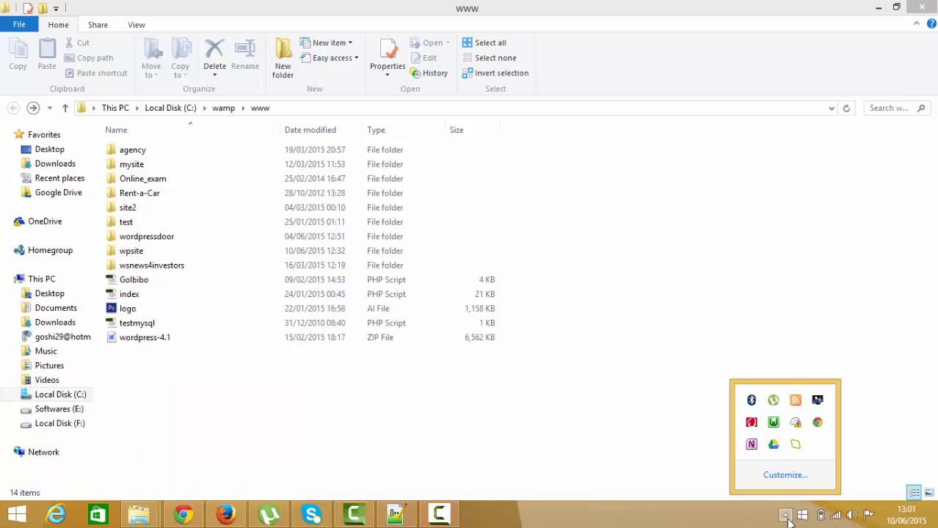
pyautogui.click(774, 422)
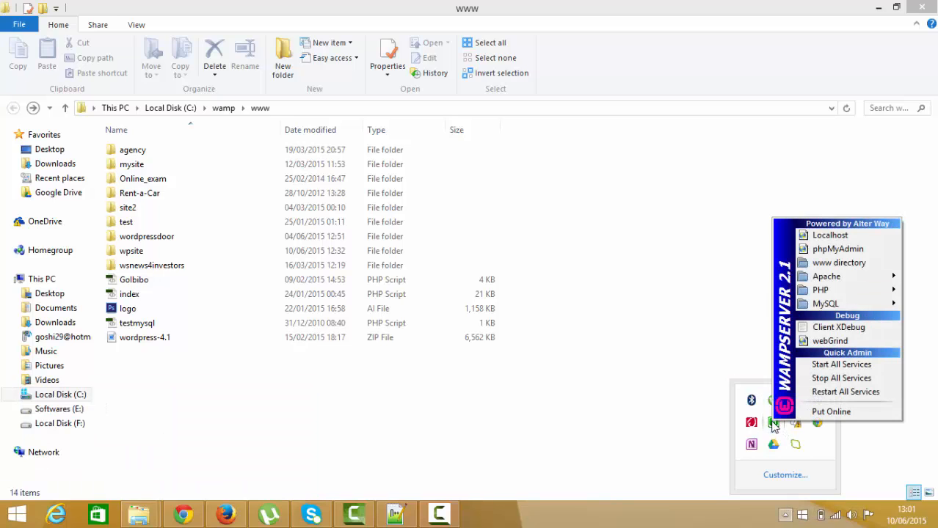
pyautogui.click(829, 264)
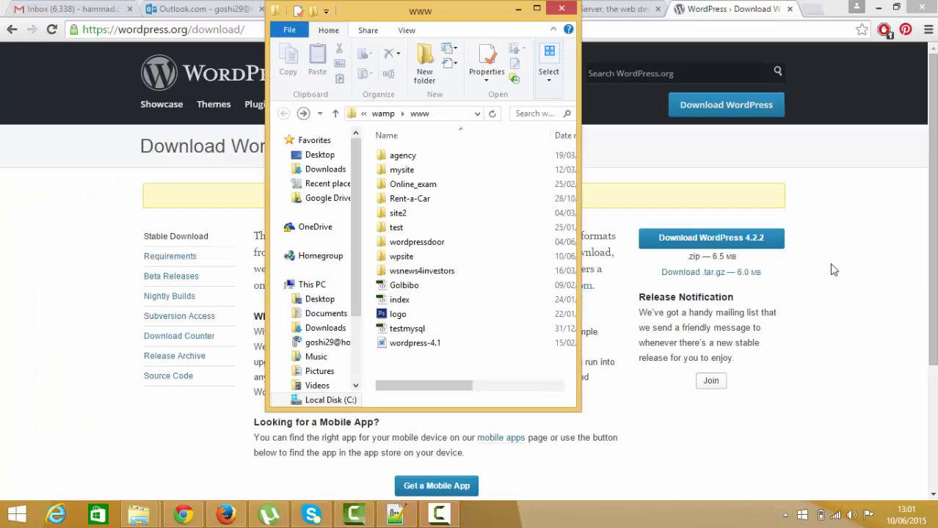
pyautogui.click(538, 9)
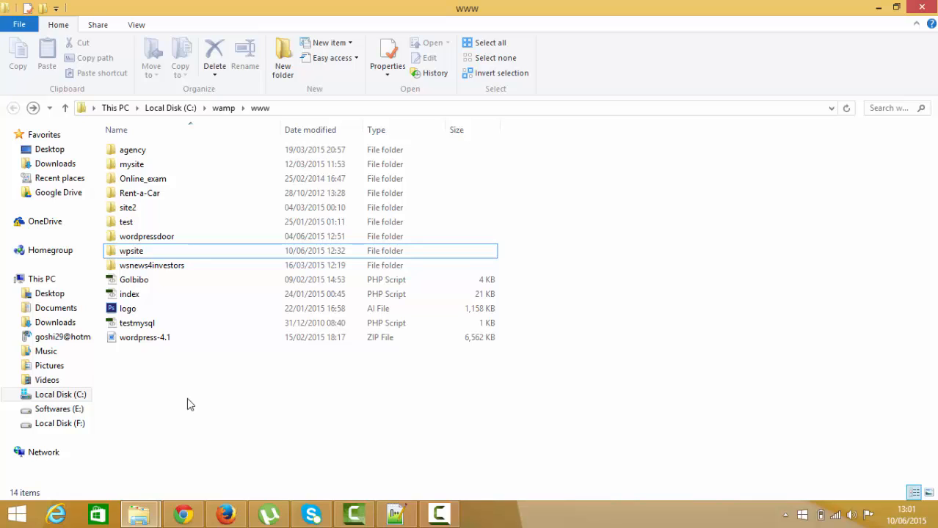
# - Copy the wordpress folder from the Softwares (E:) drive to the clipboard, keeping its name
pyautogui.click(140, 513)
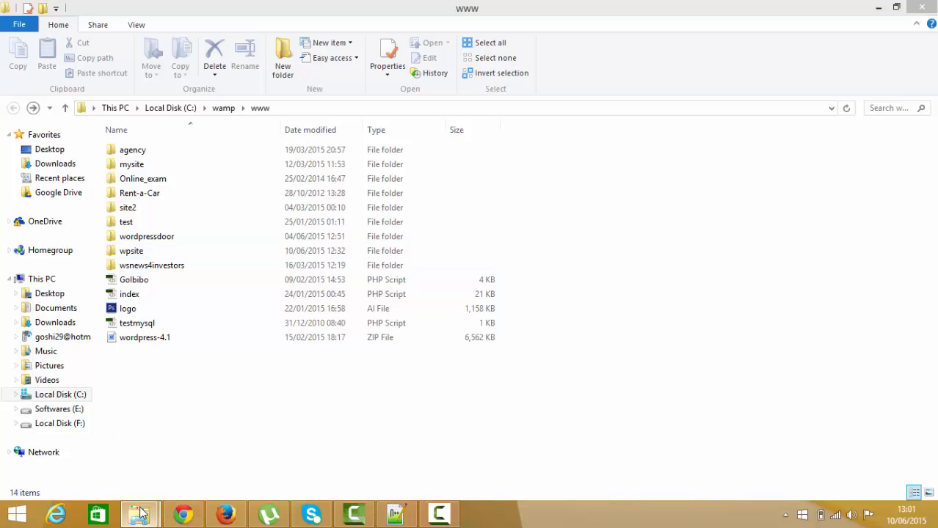
pyautogui.click(220, 455)
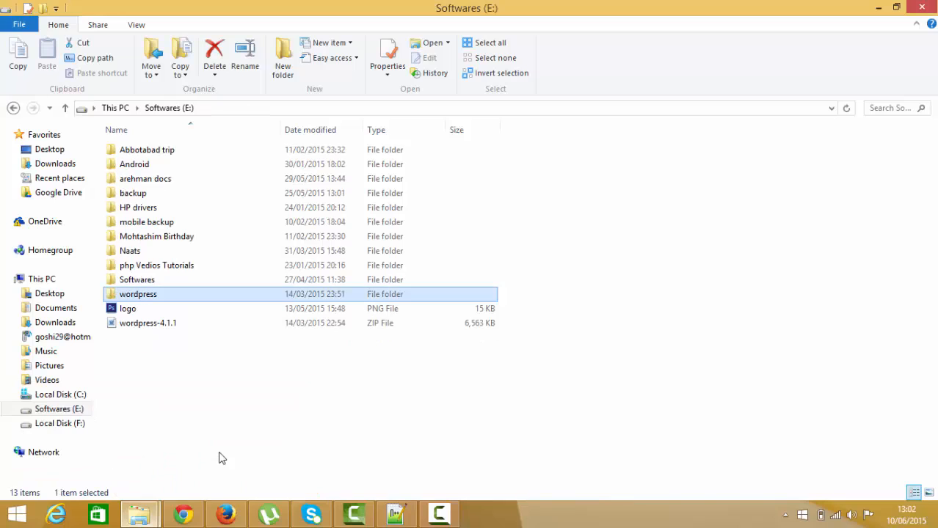
pyautogui.click(142, 298)
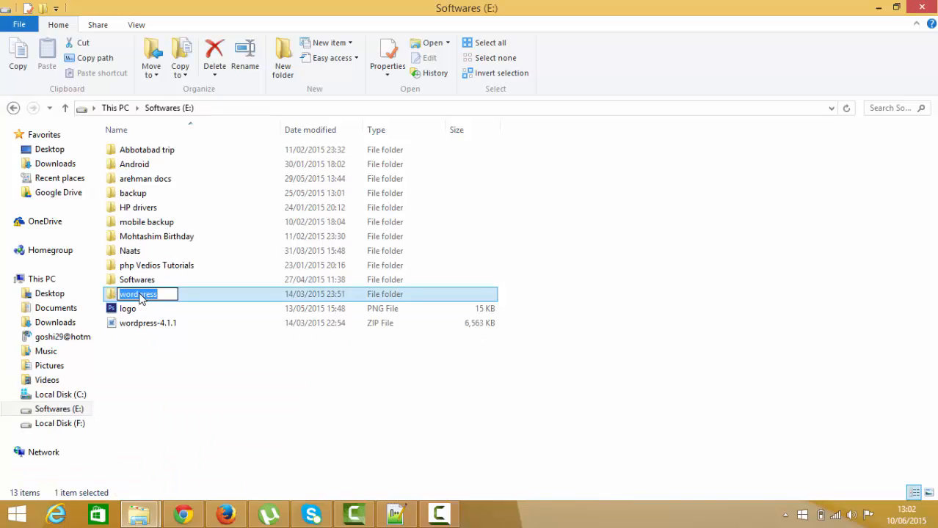
pyautogui.click(160, 294)
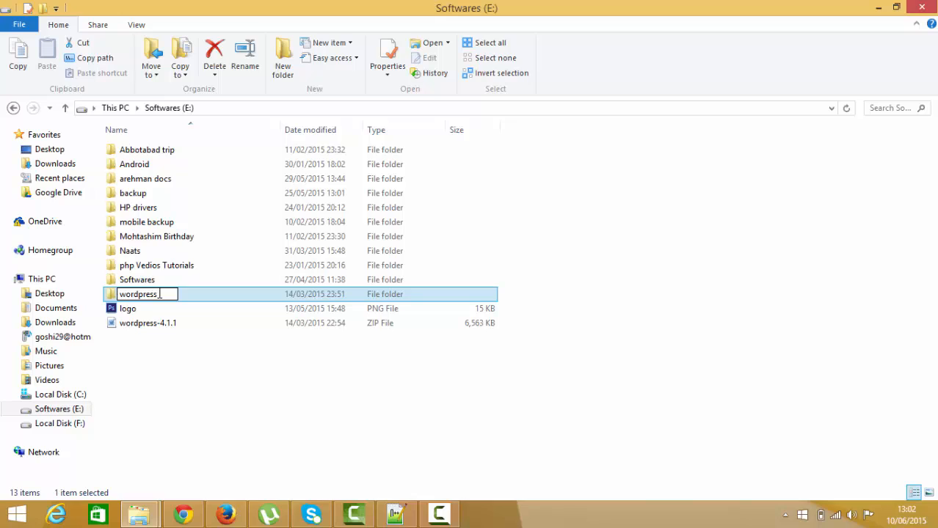
pyautogui.doubleClick(160, 294)
pyautogui.click(112, 298)
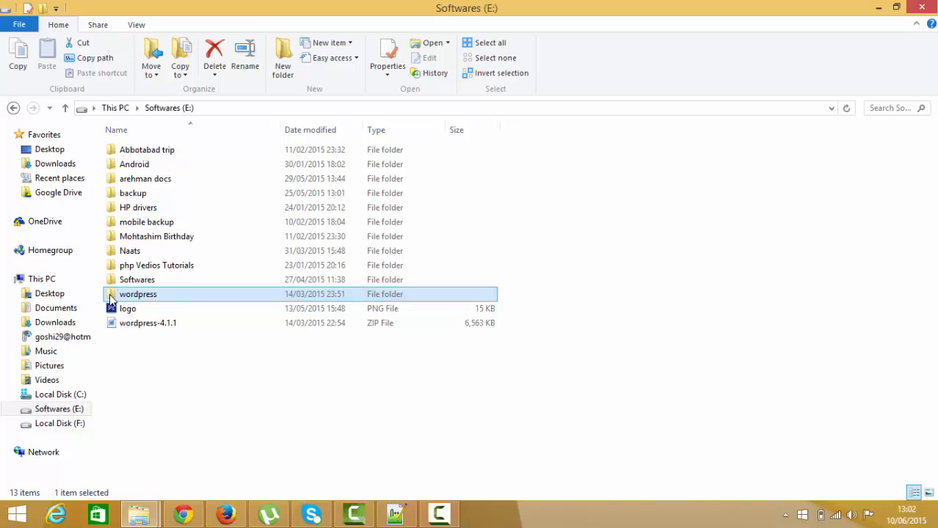
pyautogui.hotkey('ctrl', 'c')
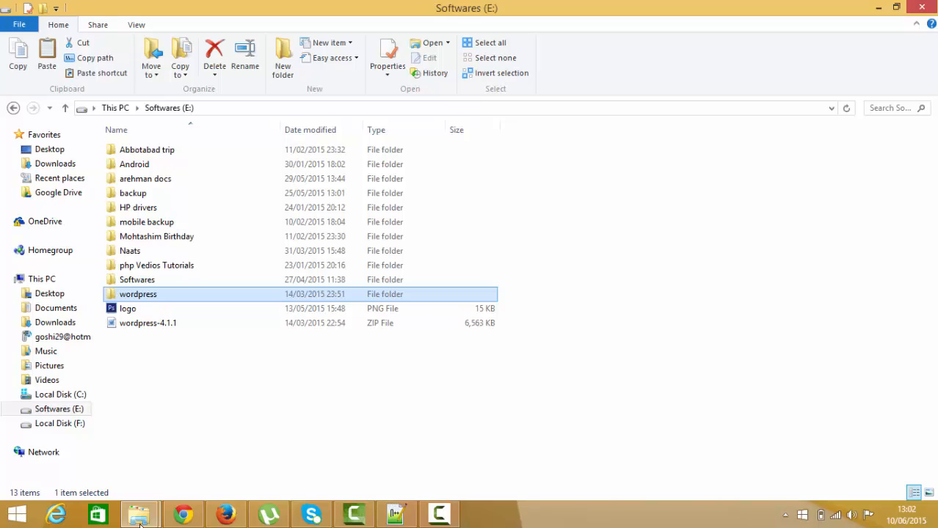
# - Paste the copied wordpress folder into the wamp\www directory on Local Disk (C:)
pyautogui.click(139, 513)
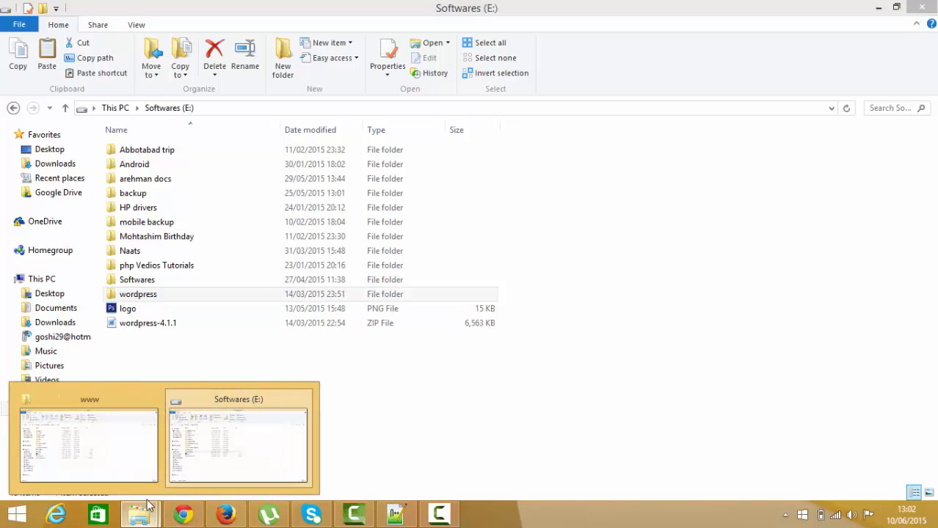
pyautogui.click(245, 450)
pyautogui.click(140, 514)
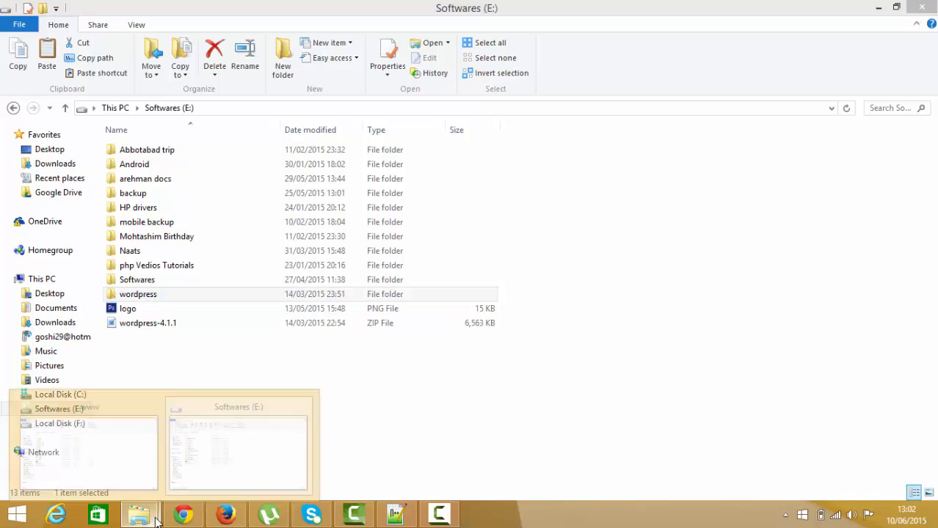
pyautogui.click(126, 449)
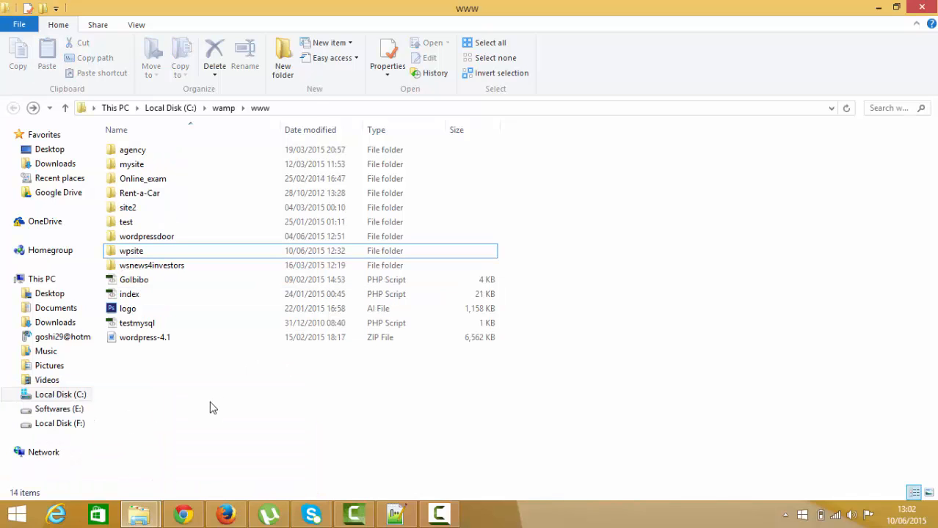
pyautogui.hotkey('ctrl', 'v')
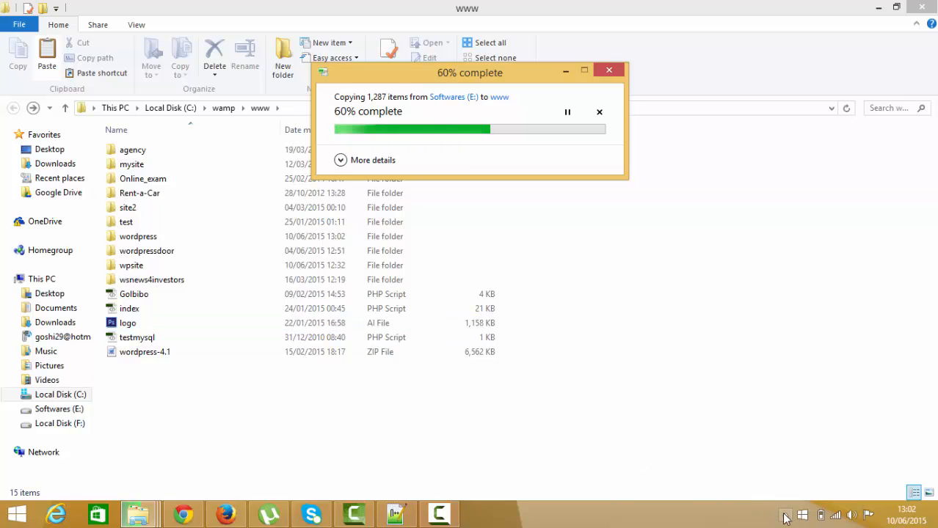
# - Look up the phpMyAdmin entry of WampServer and switch to Firefox with the localhost/phpmyadmin page
pyautogui.click(785, 515)
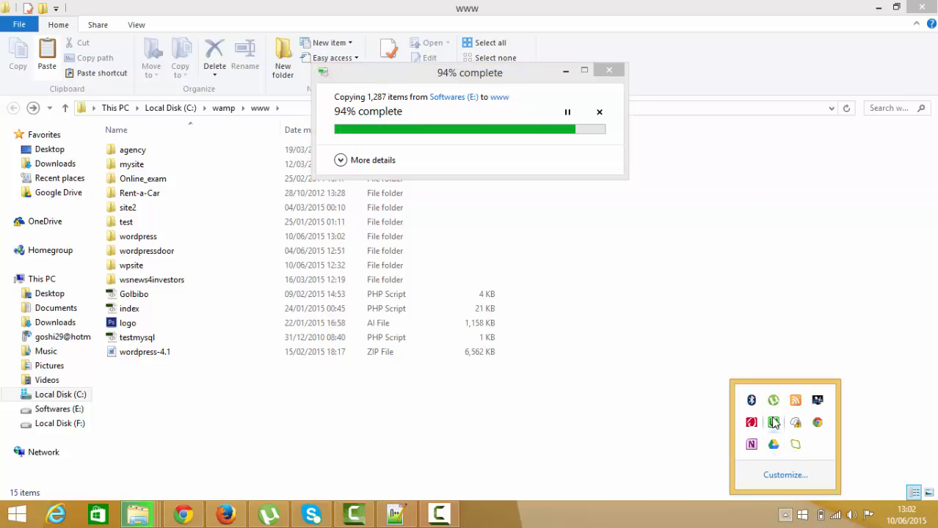
pyautogui.click(774, 423)
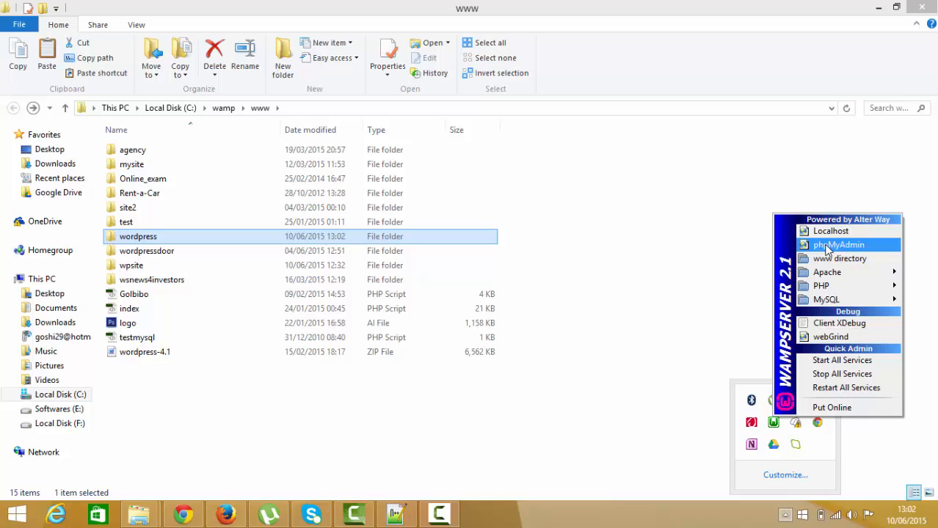
pyautogui.click(675, 381)
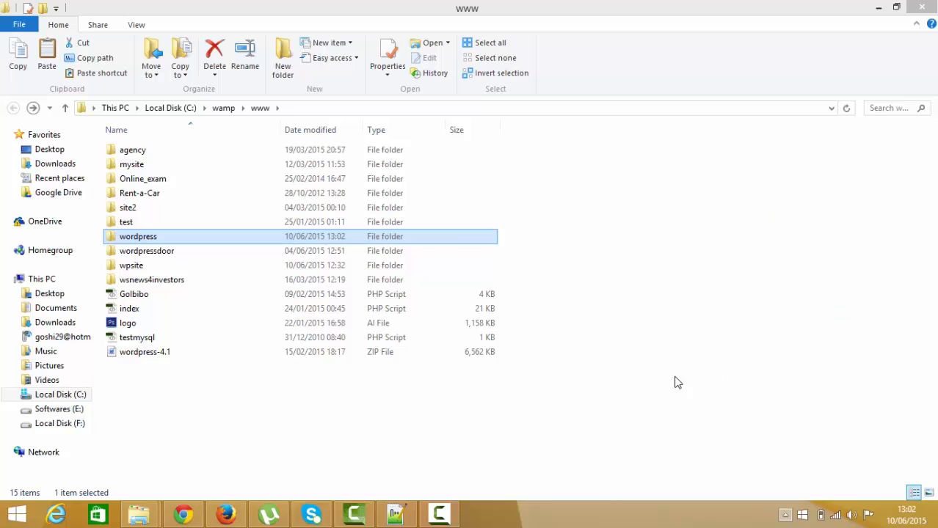
pyautogui.click(226, 514)
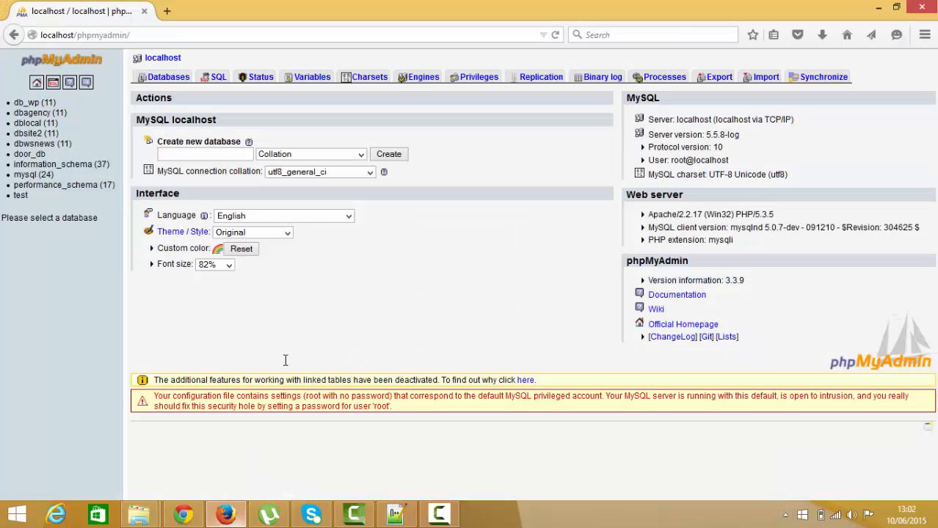
# - Create a new MySQL database named db_website on localhost, leaving the collation unset
pyautogui.click(174, 153)
pyautogui.write('db')
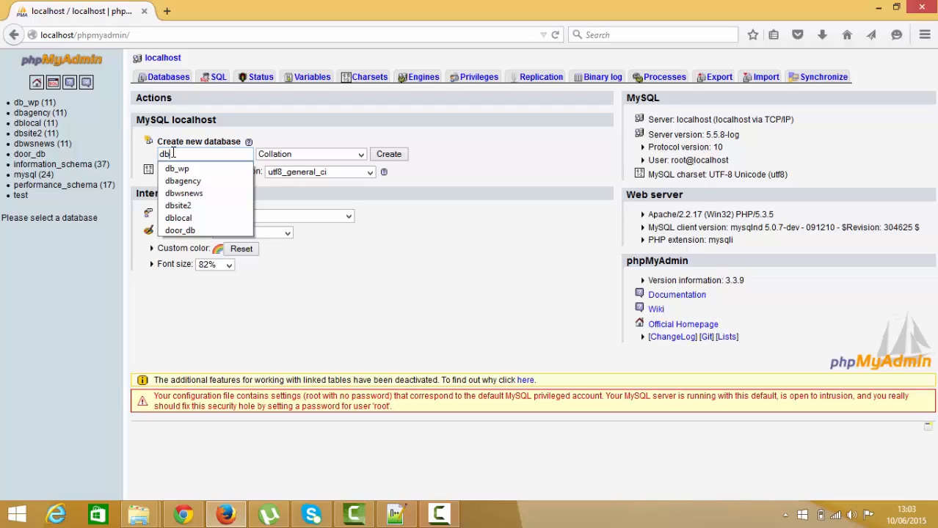
pyautogui.write('_')
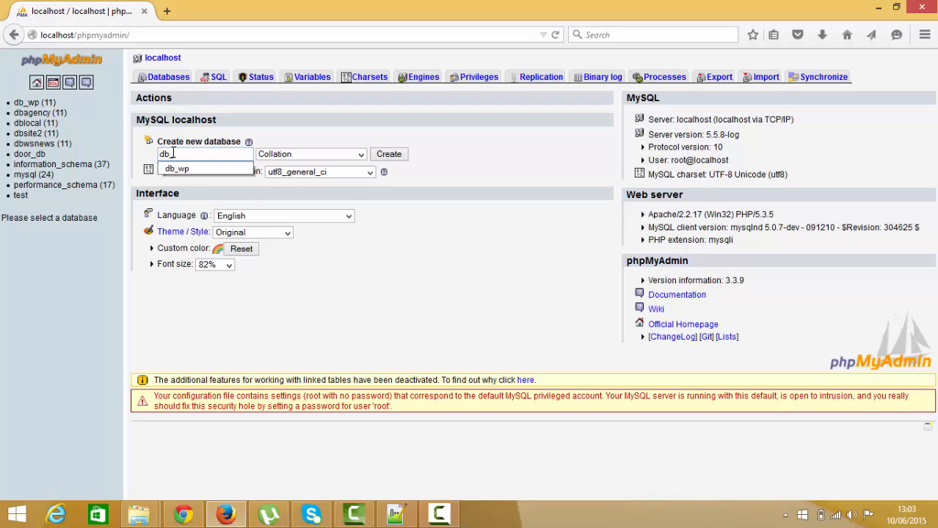
pyautogui.write('website')
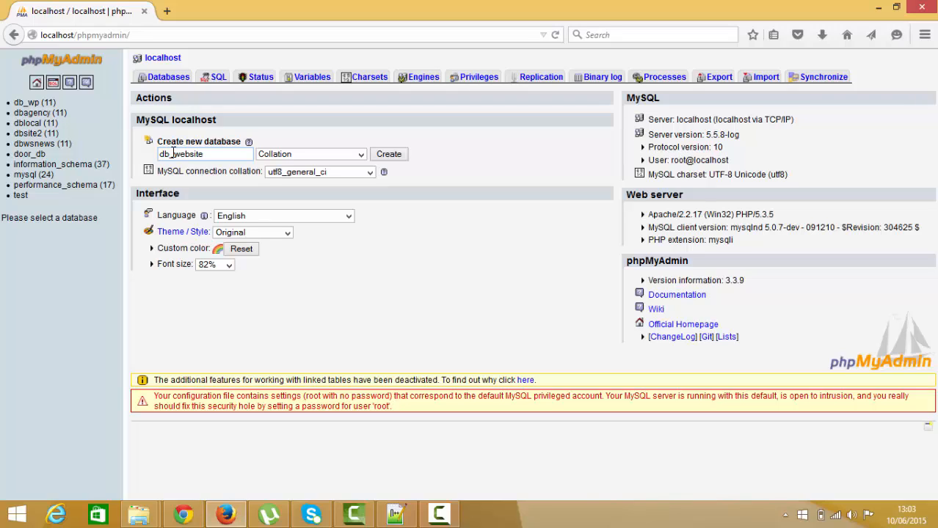
pyautogui.click(399, 159)
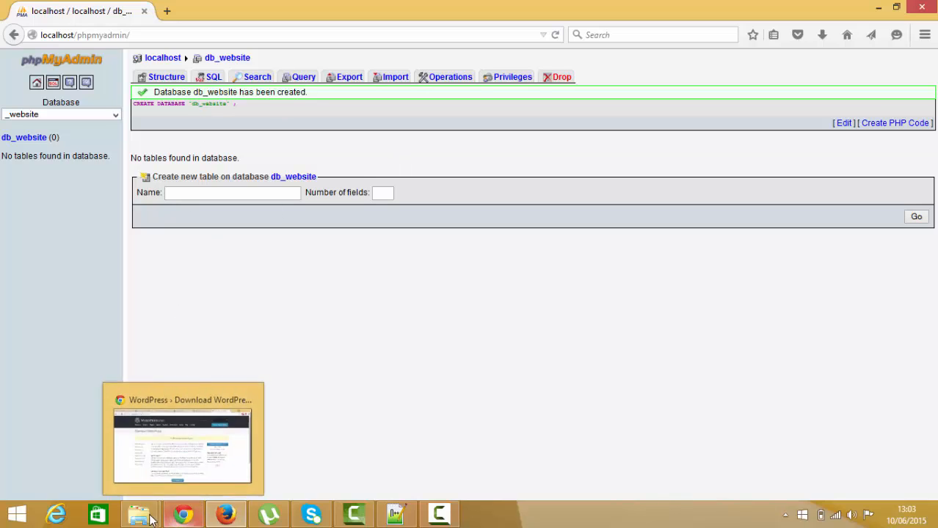
# - Switch to File Explorer's www window and rename the wordpress folder as firstwebsite
pyautogui.moveTo(138, 519)
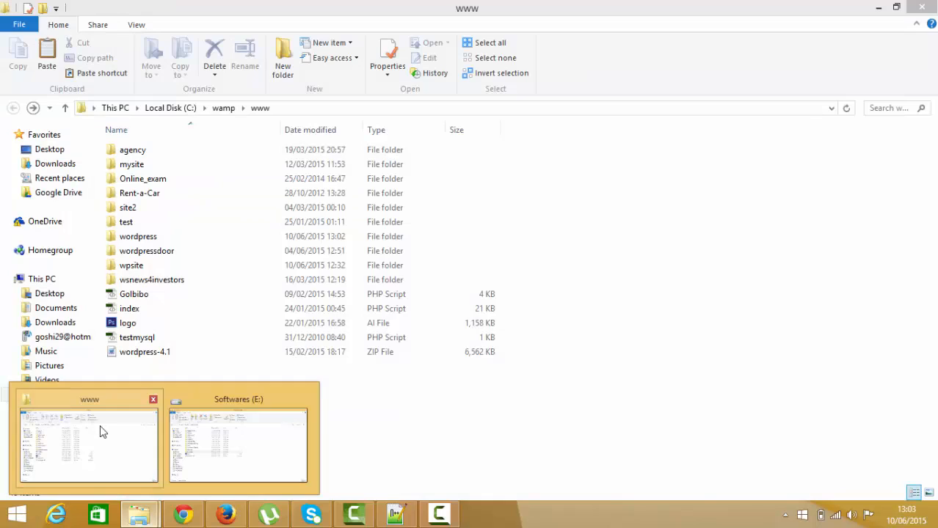
pyautogui.click(102, 432)
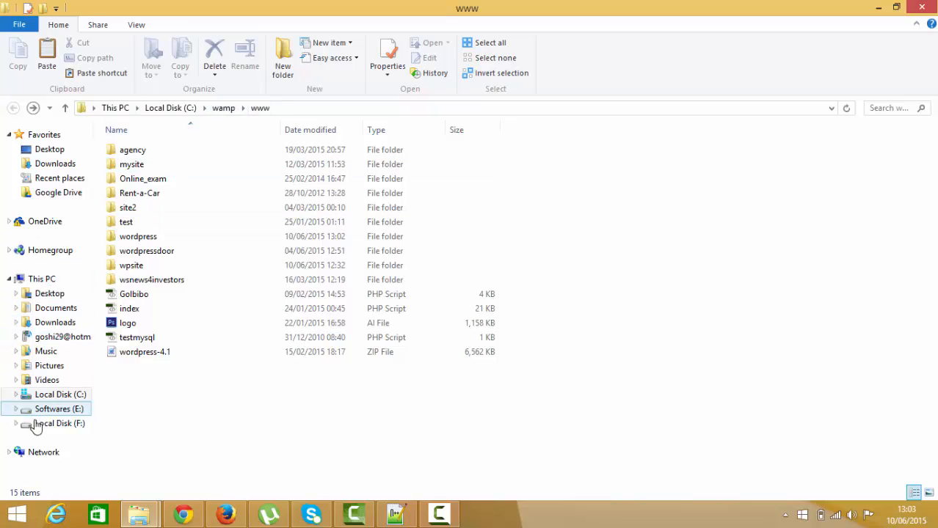
pyautogui.click(136, 239)
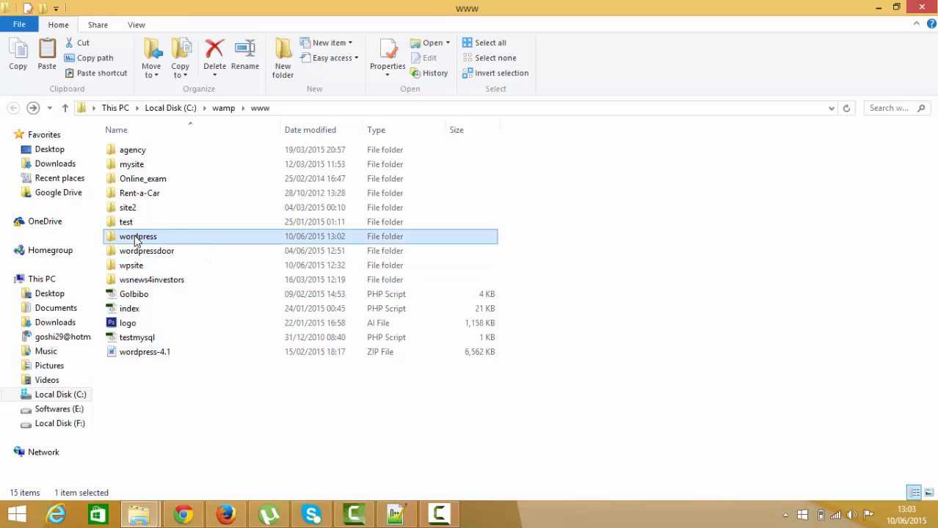
pyautogui.click(136, 238)
pyautogui.click(160, 236)
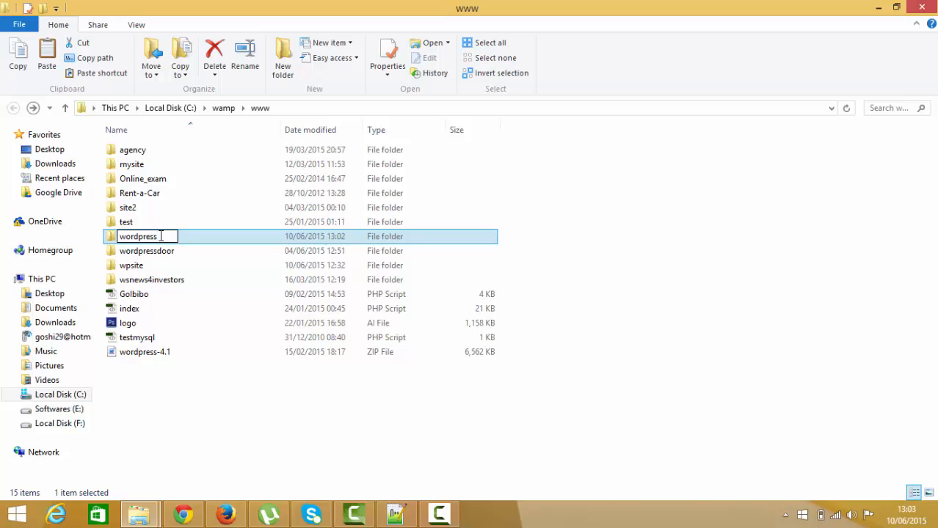
pyautogui.doubleClick(135, 235)
pyautogui.write('first')
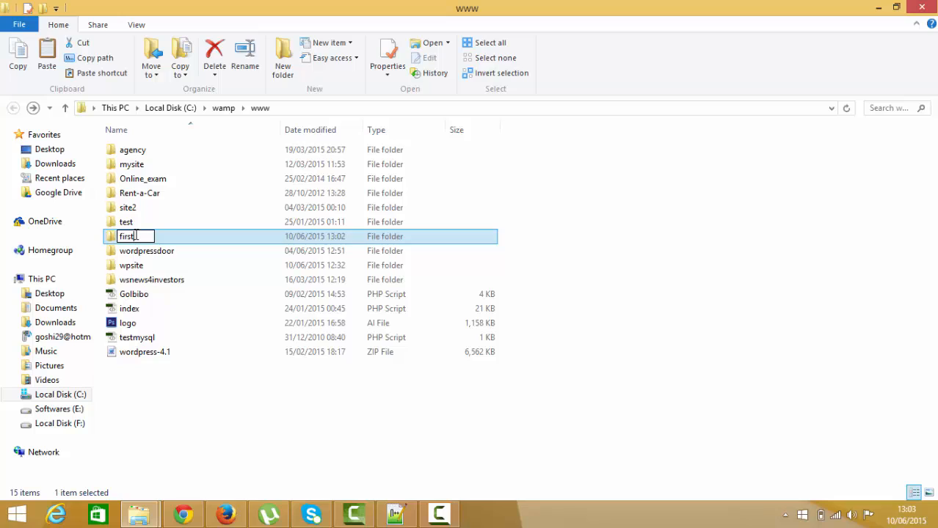
pyautogui.write('website')
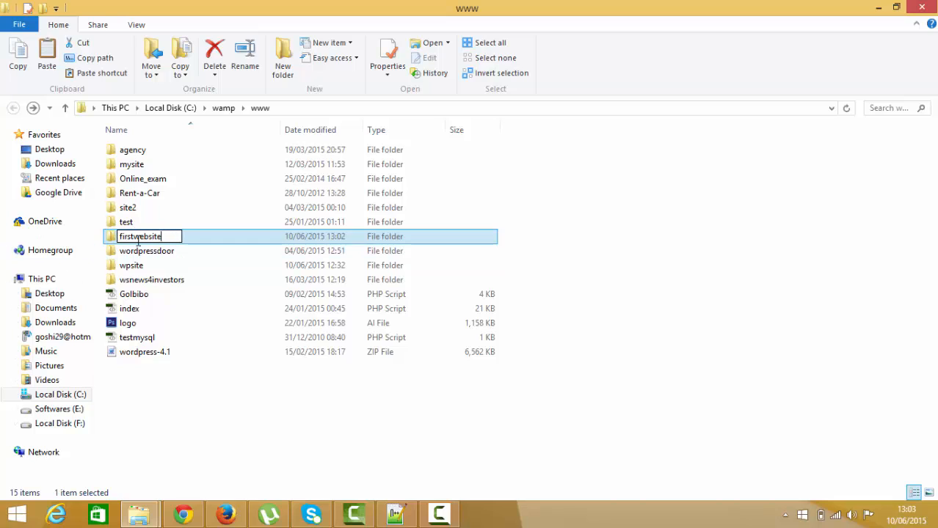
pyautogui.press('Return')
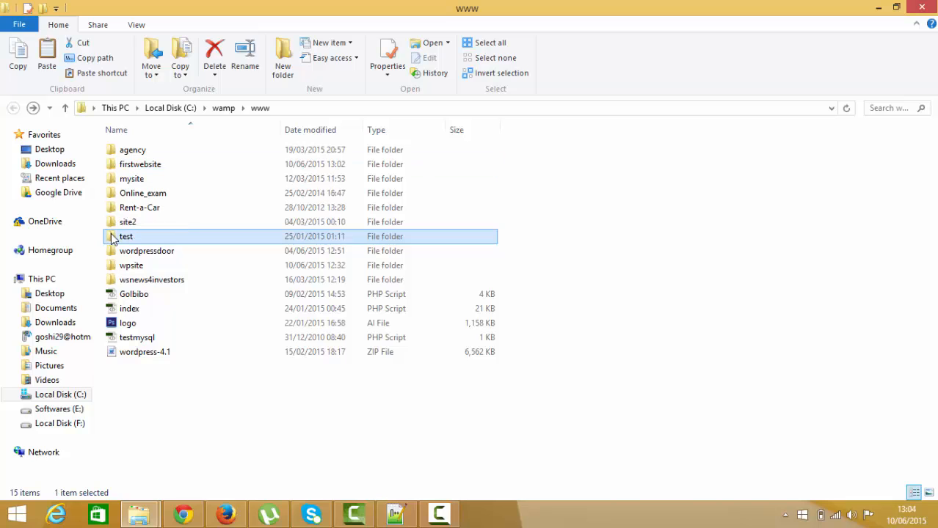
# - Open the wp-config file from the firstwebsite folder for editing in Notepad++
pyautogui.click(132, 168)
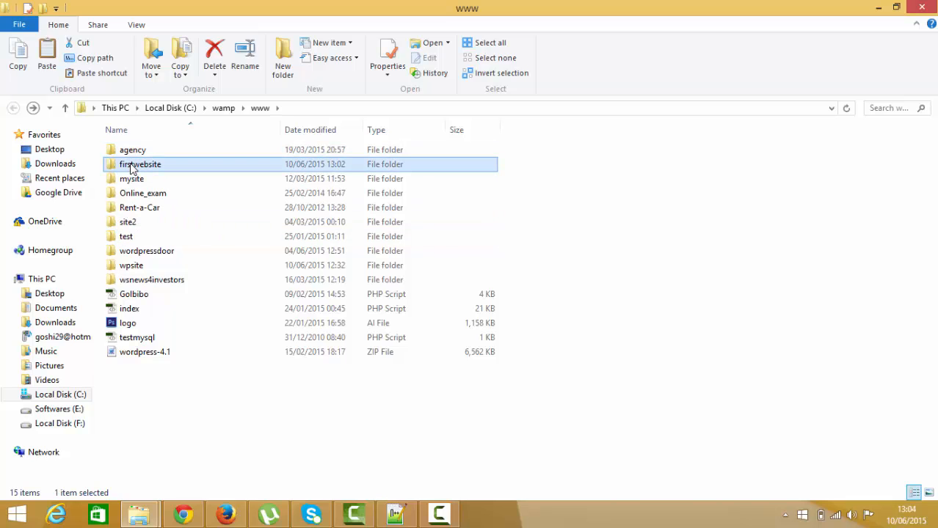
pyautogui.doubleClick(132, 168)
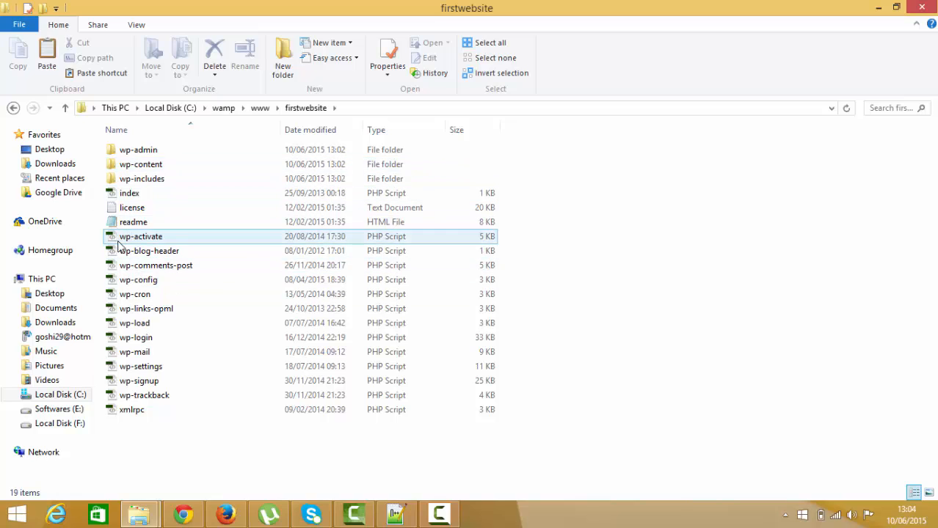
pyautogui.click(138, 285)
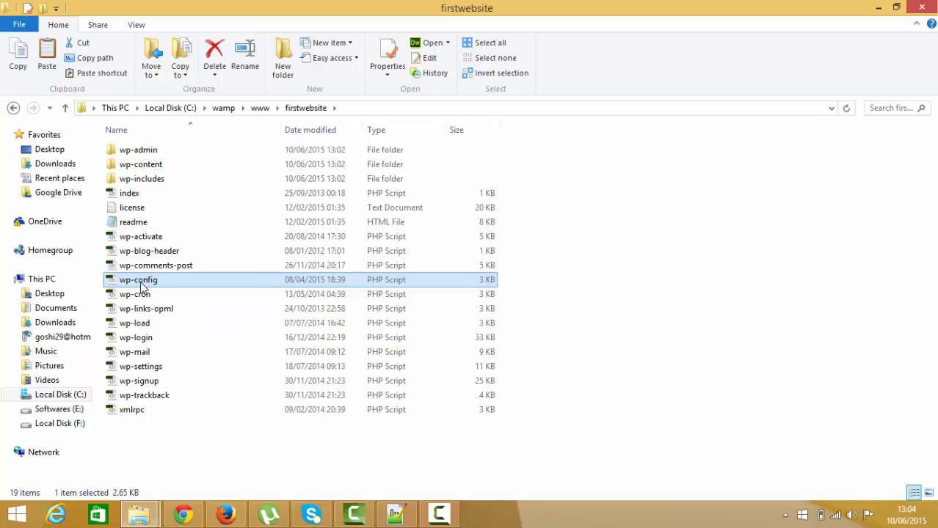
pyautogui.rightClick(141, 282)
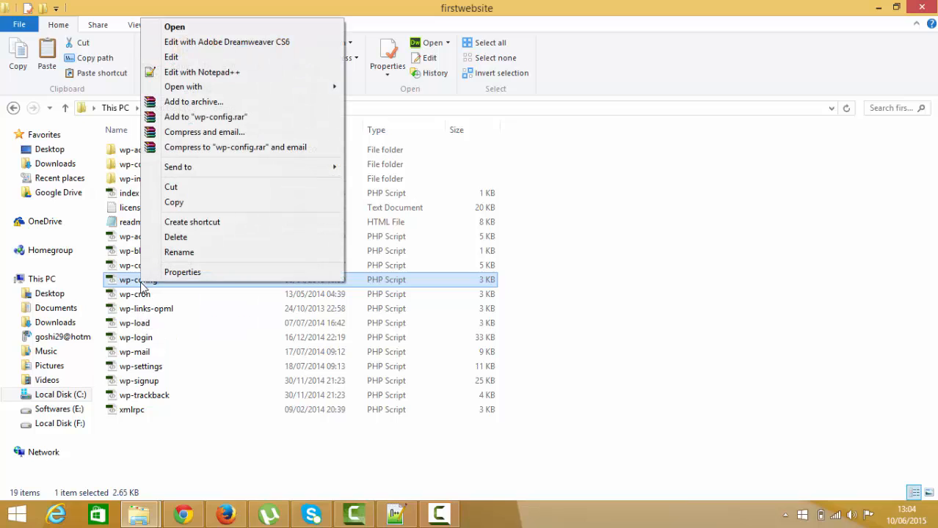
pyautogui.click(189, 72)
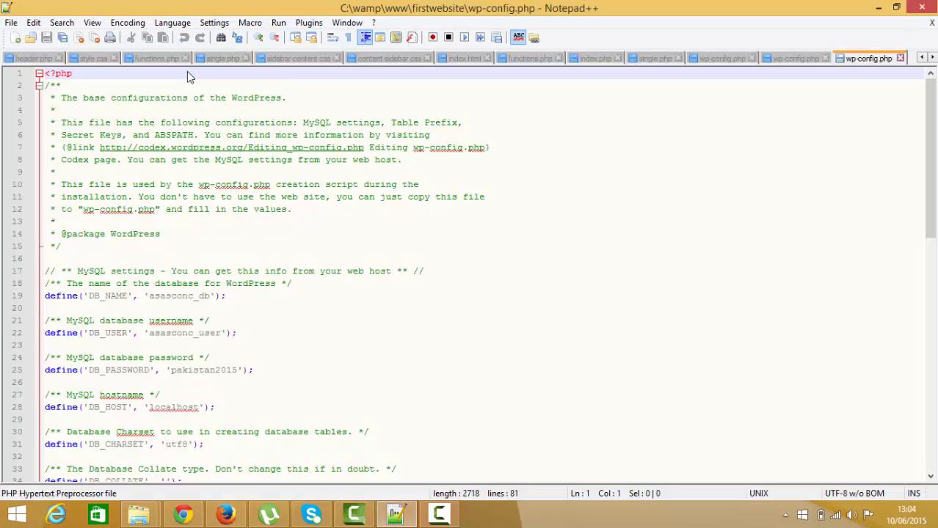
# - Clear the existing DB_NAME value in wp-config.php, keeping the empty quotes
pyautogui.click(211, 296)
pyautogui.press('BackSpace')
pyautogui.press('BackSpace')
pyautogui.press('BackSpace')
pyautogui.press('BackSpace')
pyautogui.press('BackSpace')
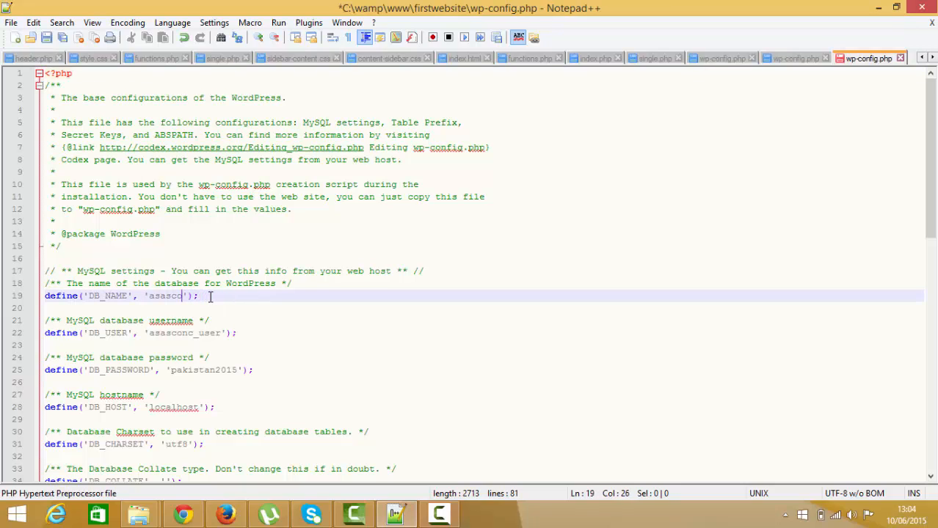
pyautogui.press('BackSpace')
pyautogui.press('BackSpace')
pyautogui.press('BackSpace')
pyautogui.press('BackSpace')
pyautogui.press('BackSpace')
pyautogui.press('BackSpace')
pyautogui.doubleClick(121, 297)
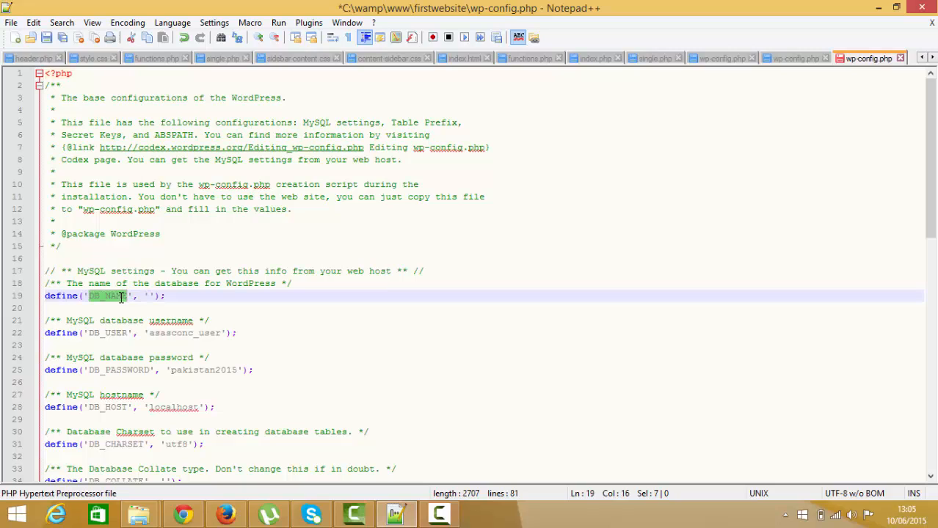
pyautogui.click(150, 296)
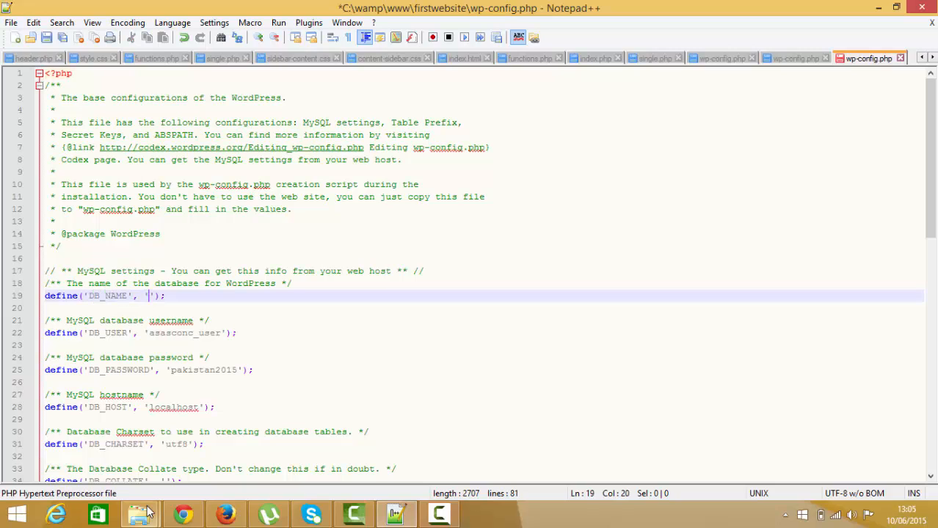
# - Check the new database's name in phpMyAdmin in Firefox and set DB_NAME to db_website in wp-config.php in Notepad++
pyautogui.moveTo(182, 517)
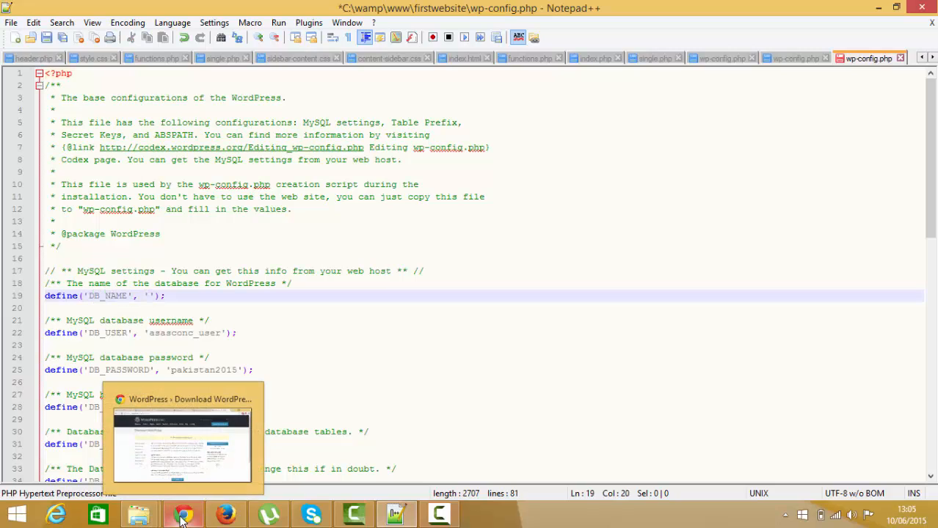
pyautogui.click(229, 515)
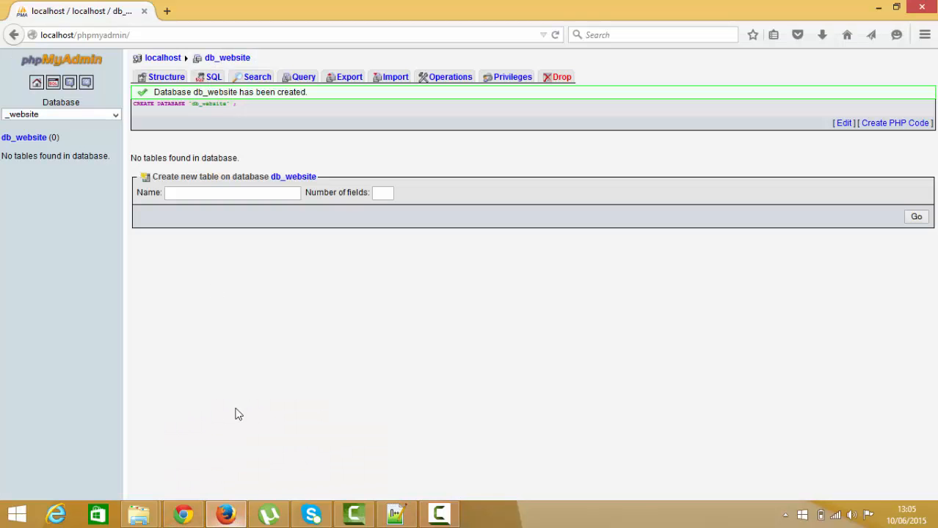
pyautogui.click(24, 139)
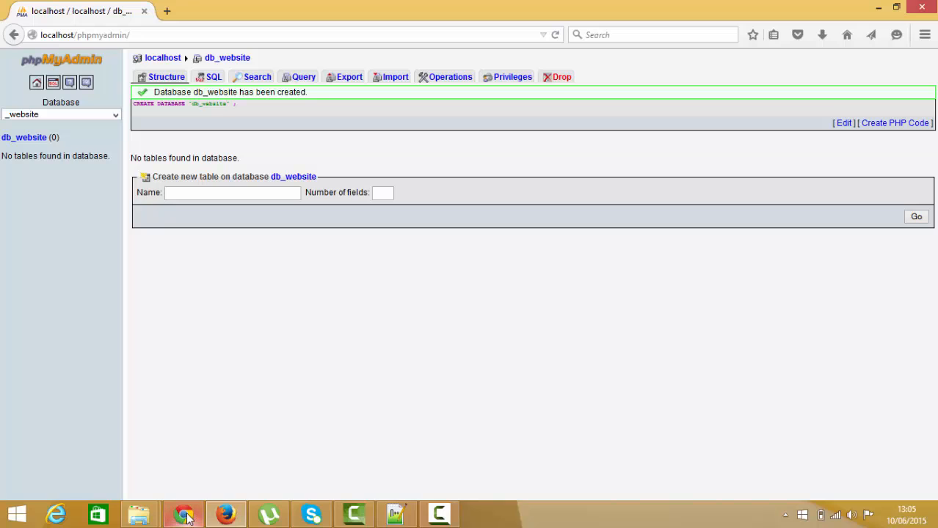
pyautogui.moveTo(198, 518)
pyautogui.moveTo(150, 517)
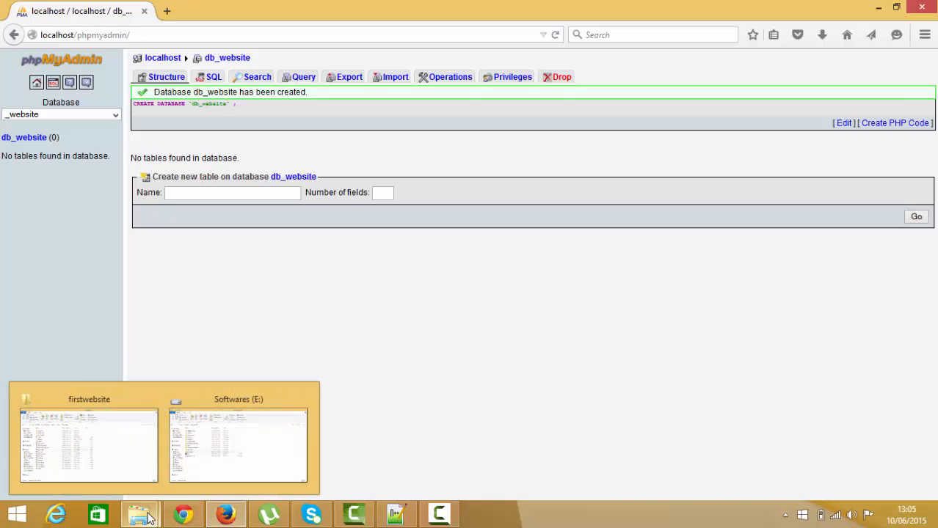
pyautogui.click(396, 516)
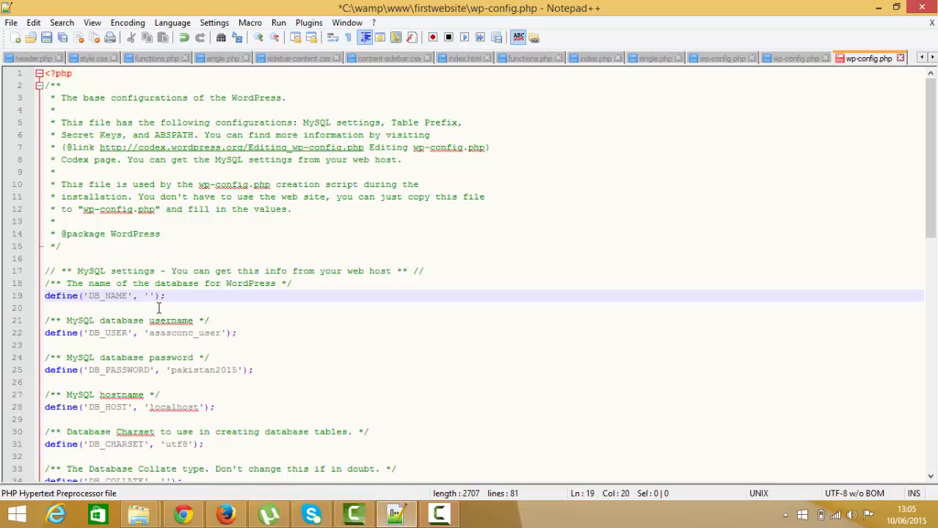
pyautogui.write('db_')
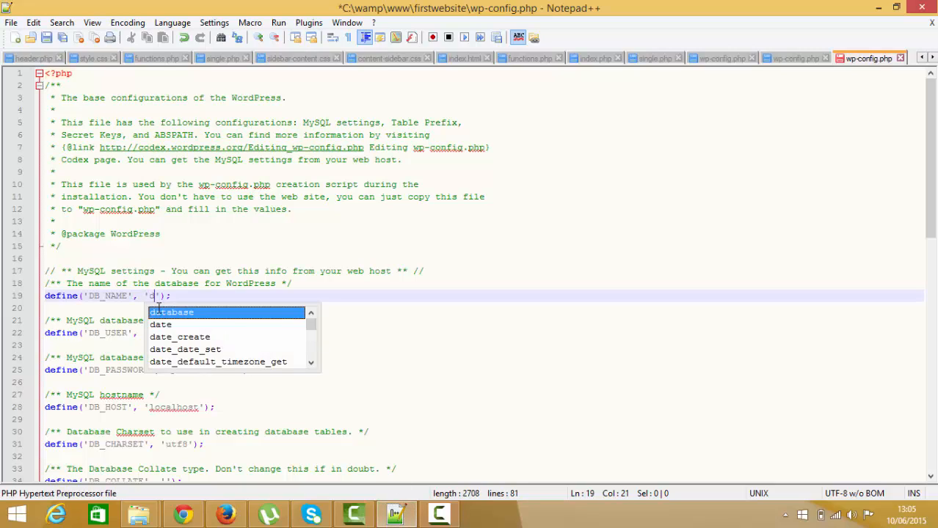
pyautogui.write('webs')
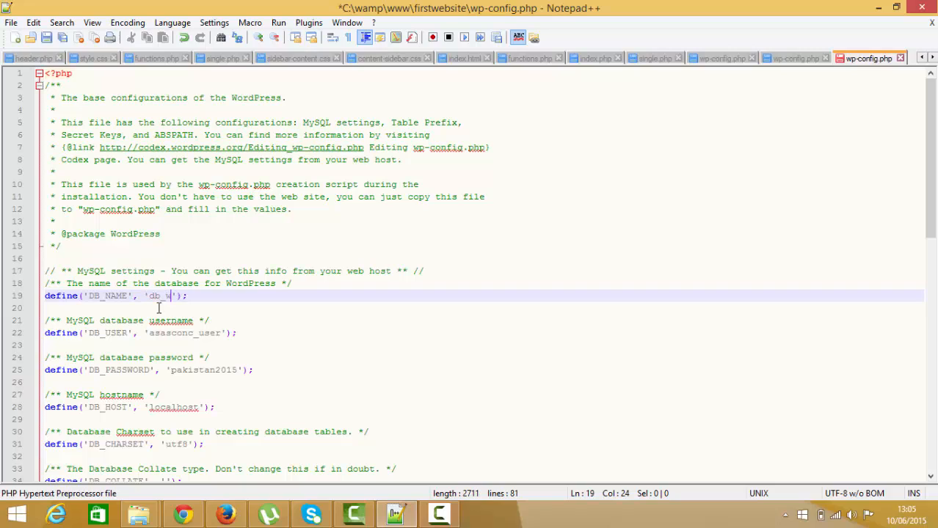
pyautogui.write('ite')
# - Replace the DB_USER value in wp-config.php with root
pyautogui.click(220, 333)
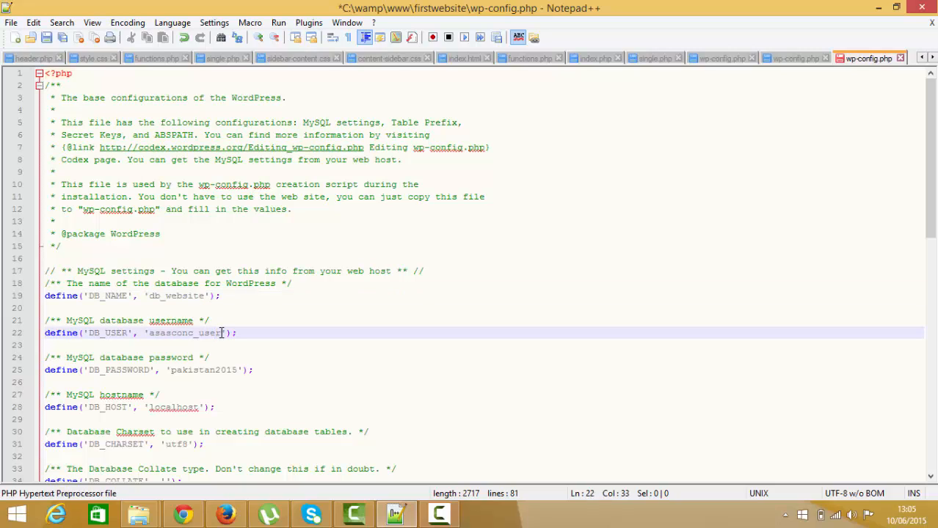
pyautogui.press('BackSpace')
pyautogui.press('BackSpace')
# - Empty the DB_PASSWORD value in wp-config.php, keeping the quotes, and save the file
pyautogui.press('BackSpace')
pyautogui.press('BackSpace')
pyautogui.press('BackSpace')
pyautogui.press('BackSpace')
pyautogui.press('BackSpace')
pyautogui.press('BackSpace')
pyautogui.press('BackSpace')
pyautogui.press('BackSpace')
pyautogui.press('BackSpace')
pyautogui.press('BackSpace')
pyautogui.press('BackSpace')
pyautogui.write('root')
pyautogui.click(235, 368)
pyautogui.press('BackSpace')
pyautogui.press('BackSpace')
pyautogui.press('BackSpace')
pyautogui.press('BackSpace')
pyautogui.press('BackSpace')
pyautogui.press('BackSpace')
pyautogui.press('BackSpace')
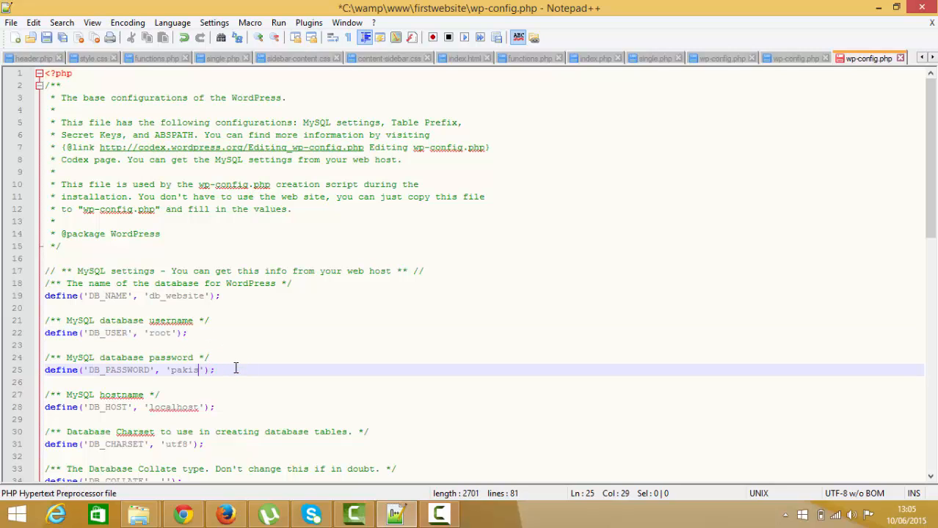
pyautogui.press('BackSpace')
pyautogui.press('BackSpace')
pyautogui.press('BackSpace')
pyautogui.press('BackSpace')
pyautogui.press('BackSpace')
pyautogui.click(189, 370)
pyautogui.hotkey('ctrl', 's')
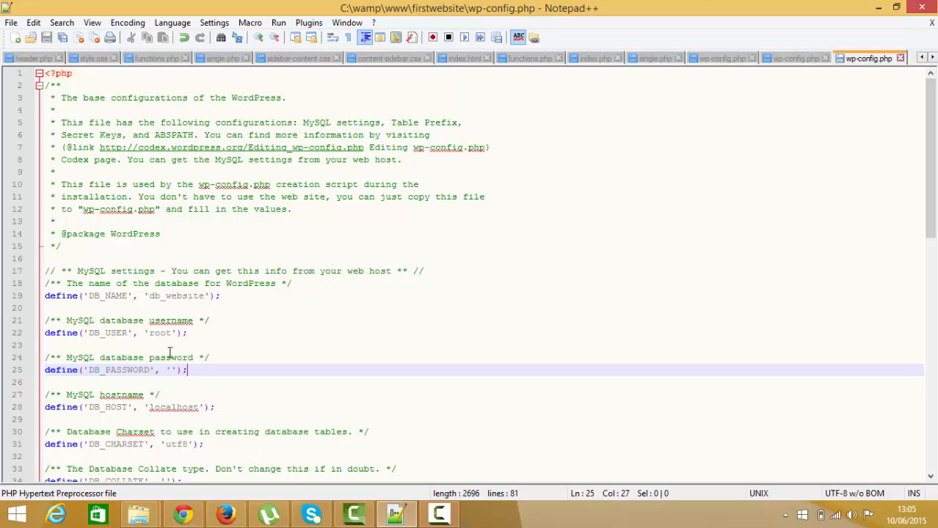
# - Switch to Firefox and load localhost/ in a new tab
pyautogui.click(184, 515)
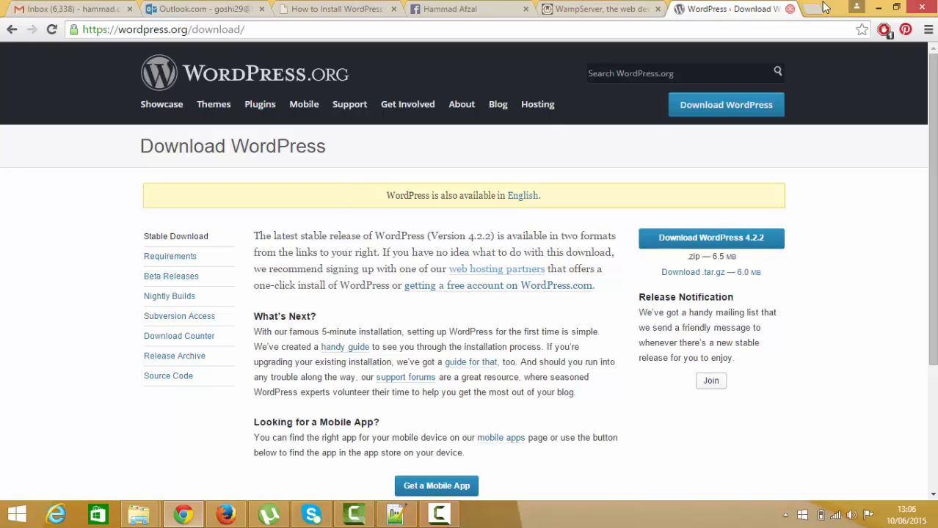
pyautogui.click(227, 517)
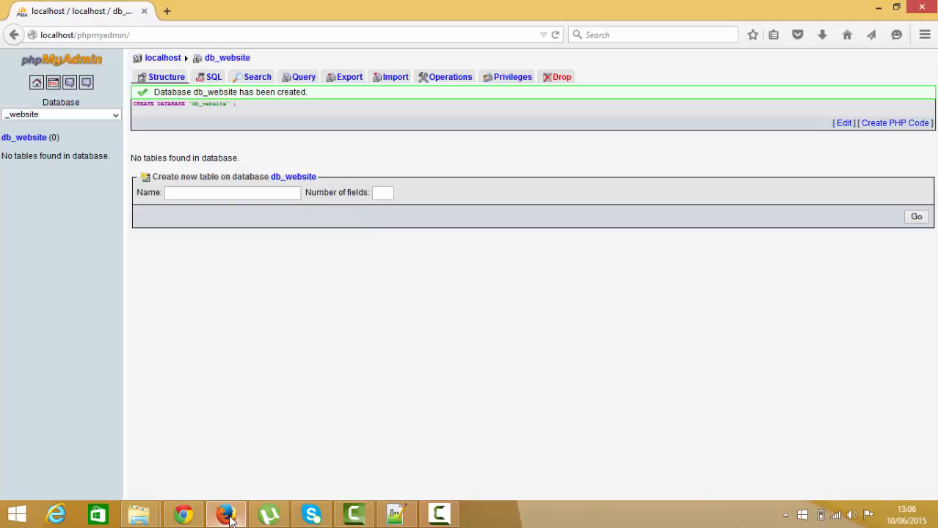
pyautogui.click(168, 11)
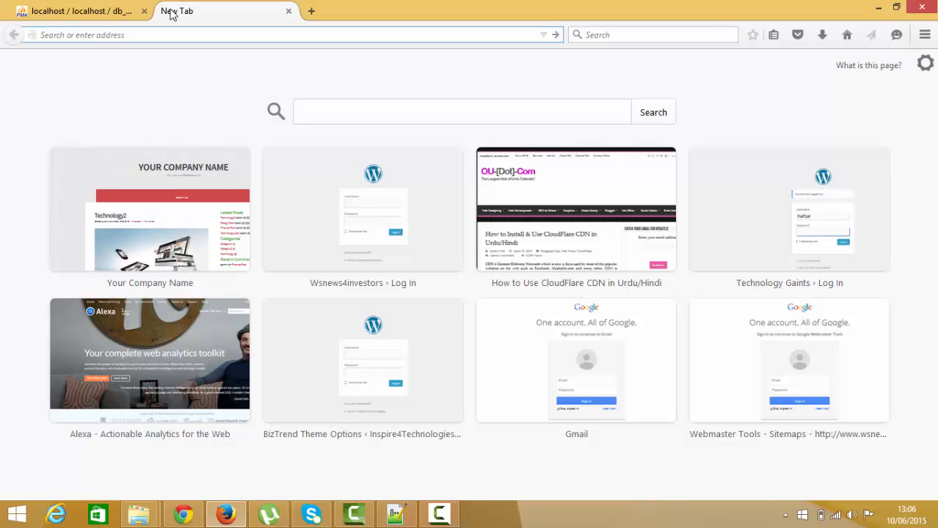
pyautogui.write('localh')
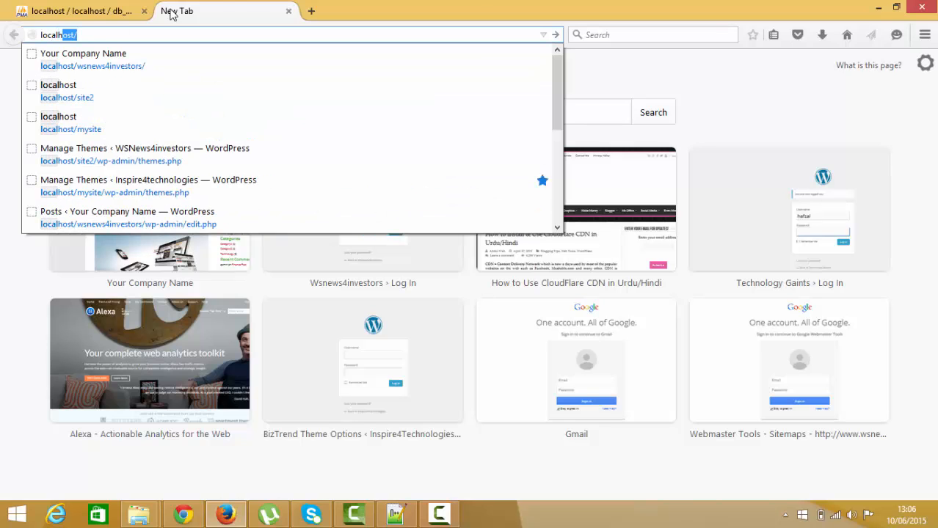
pyautogui.write('ost')
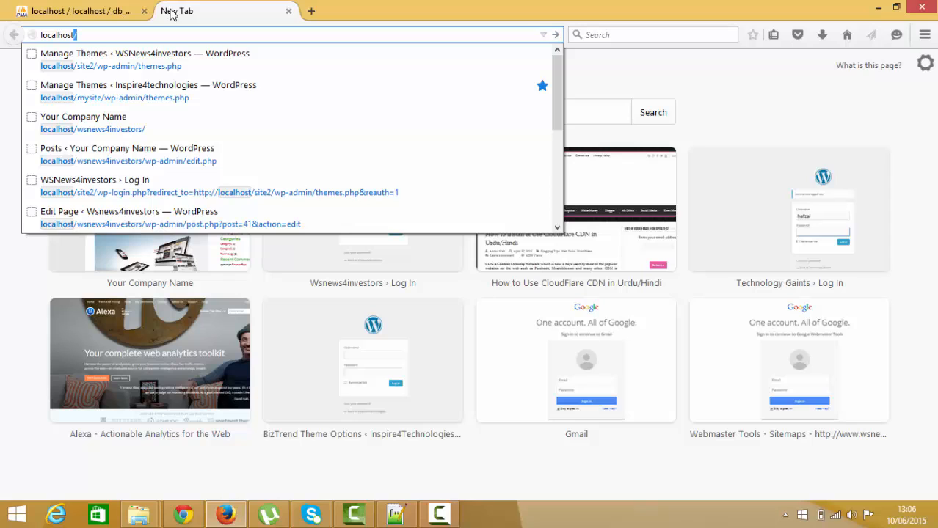
pyautogui.press('Return')
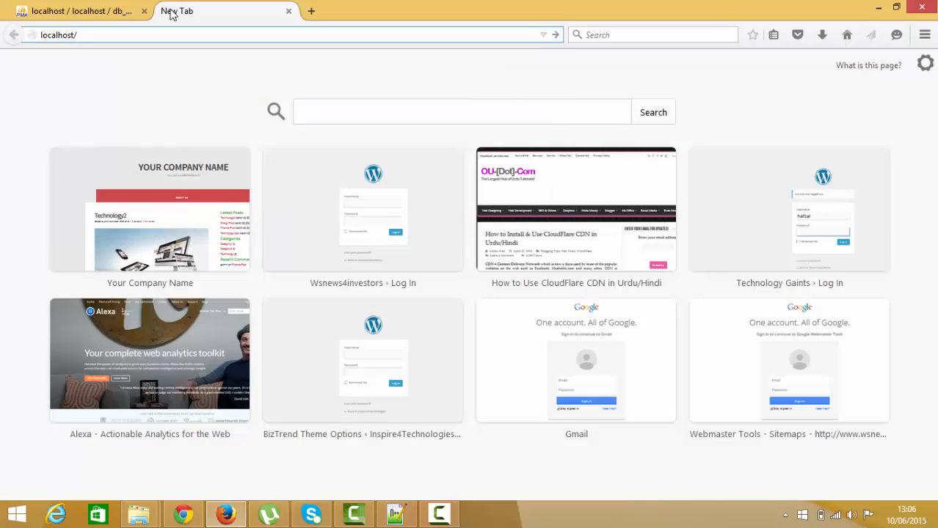
pyautogui.click(182, 515)
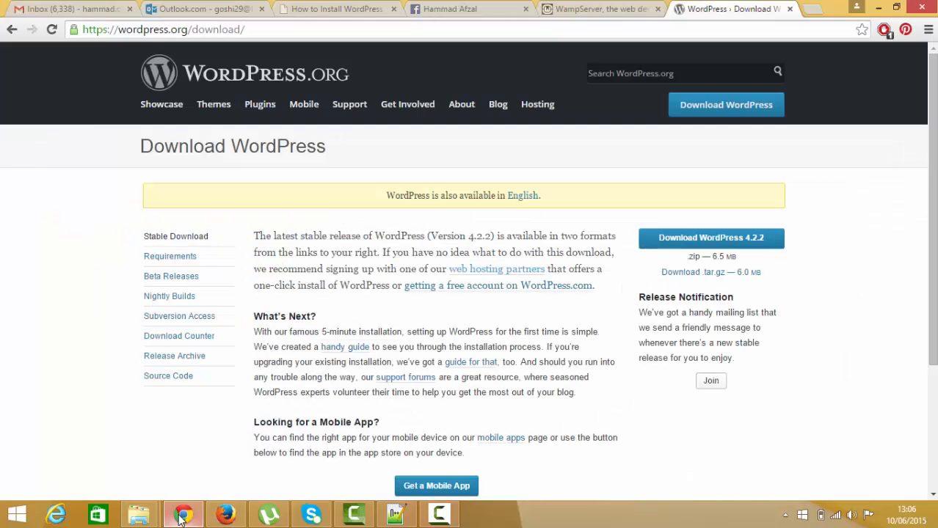
pyautogui.click(182, 516)
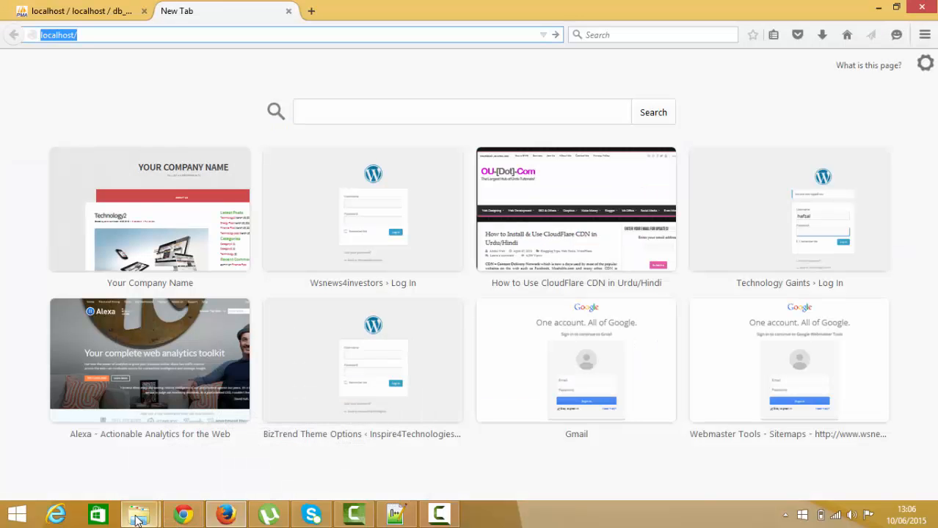
pyautogui.moveTo(137, 520)
pyautogui.click(139, 454)
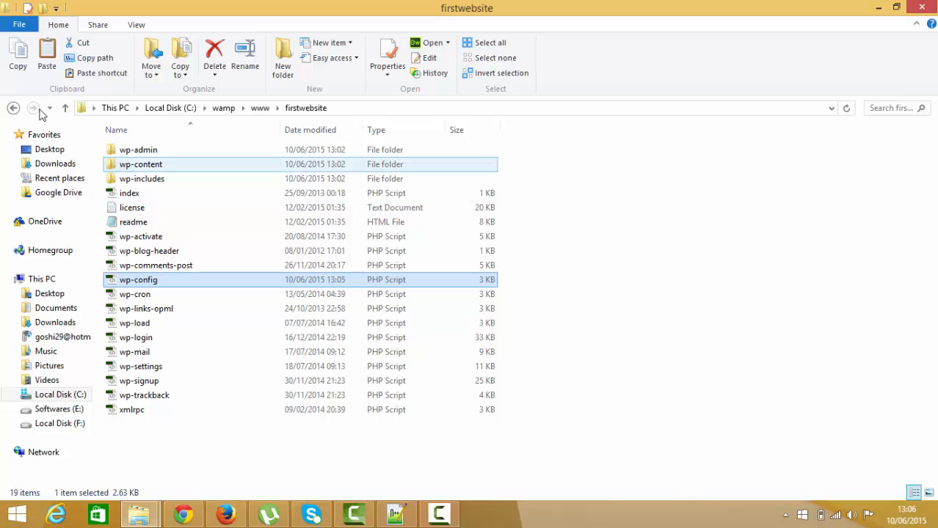
pyautogui.click(13, 108)
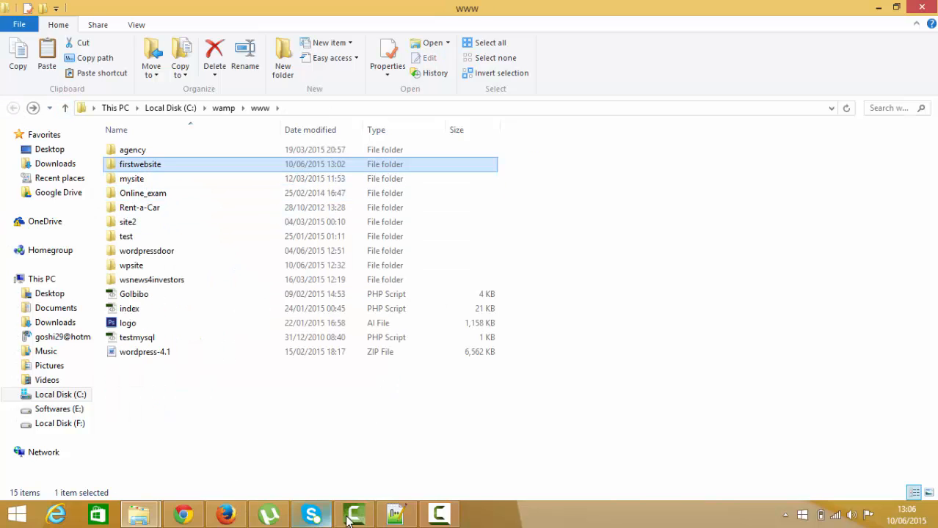
# - Load localhost/firstwebsite in Firefox, and continue the WordPress installation in English (United States)
pyautogui.click(226, 515)
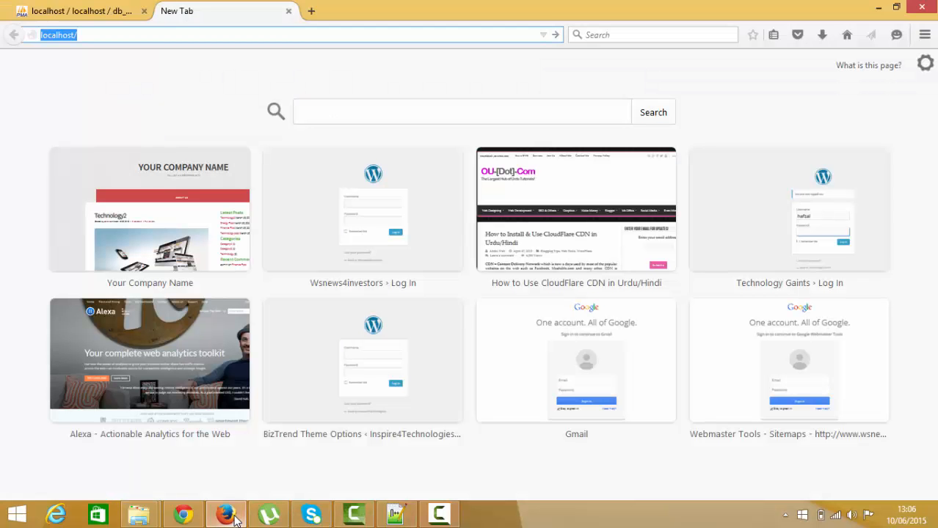
pyautogui.click(97, 32)
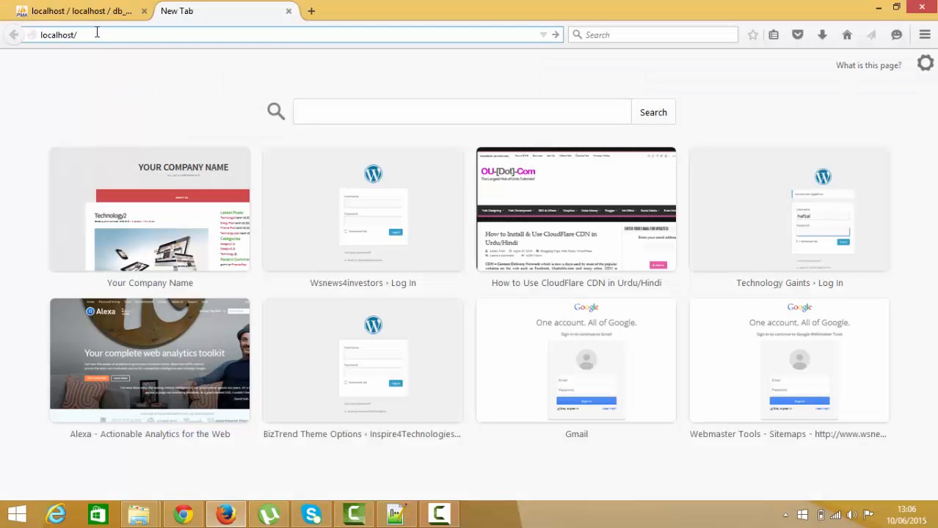
pyautogui.write('firstwebsite')
pyautogui.press('Return')
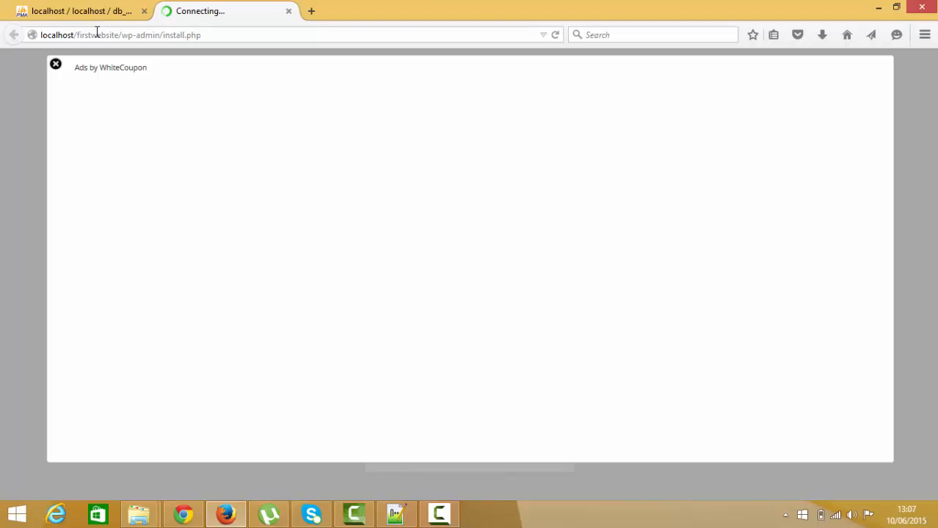
pyautogui.click(55, 66)
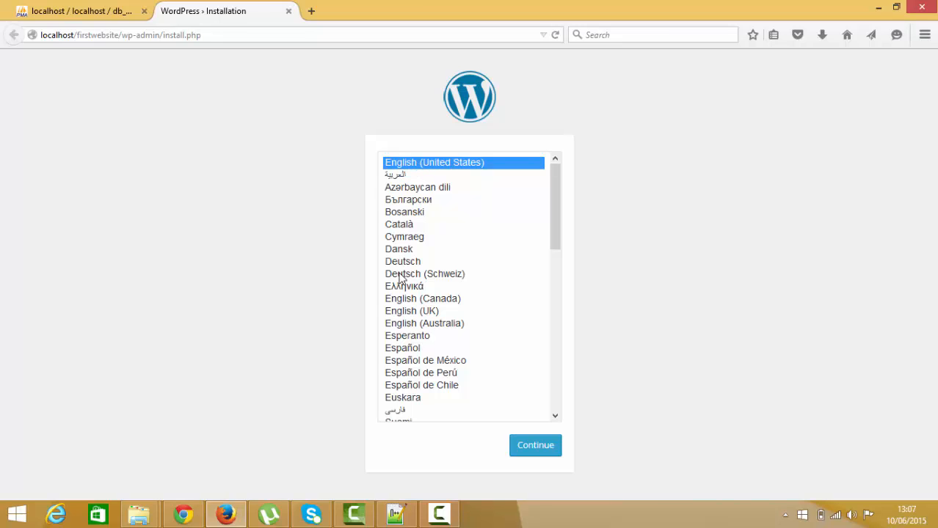
pyautogui.click(537, 449)
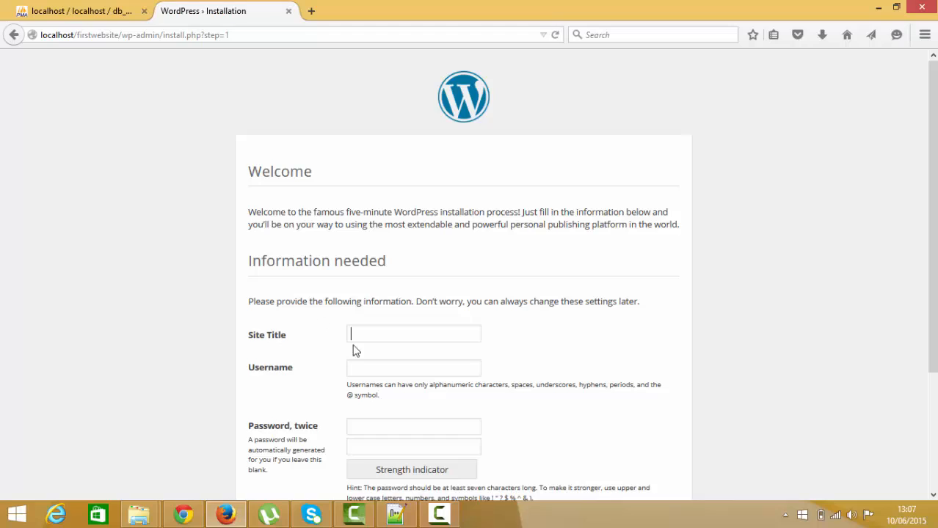
# - Enter First Website as the site title and admin as the username in the installation form
pyautogui.click(369, 331)
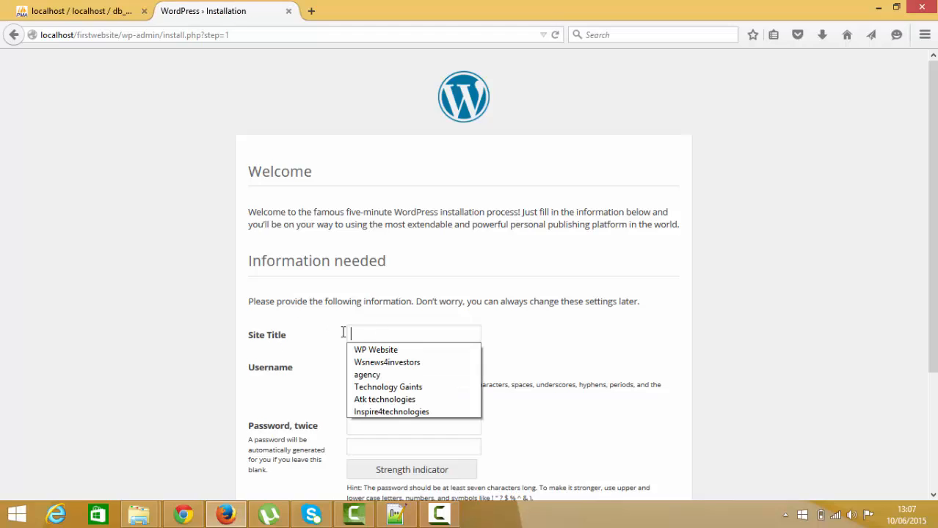
pyautogui.click(352, 333)
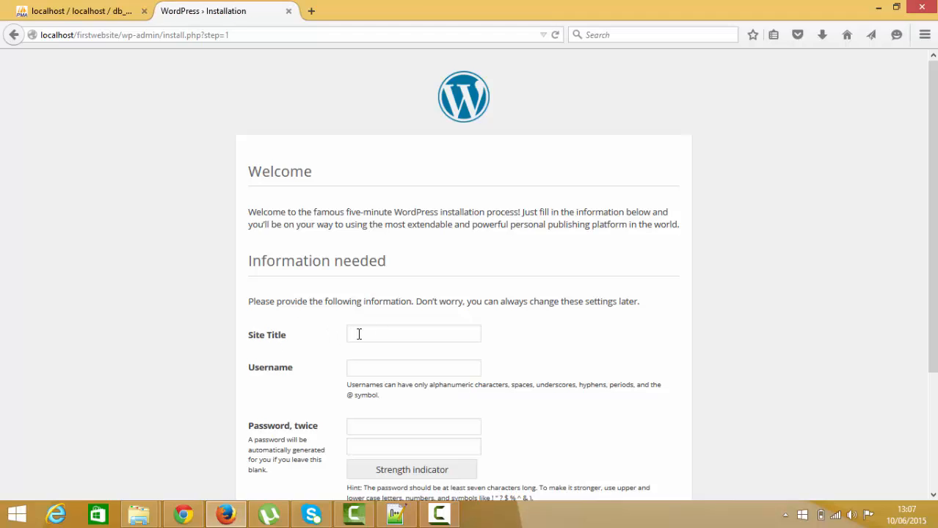
pyautogui.write('First Website')
pyautogui.click(389, 372)
pyautogui.write('admin')
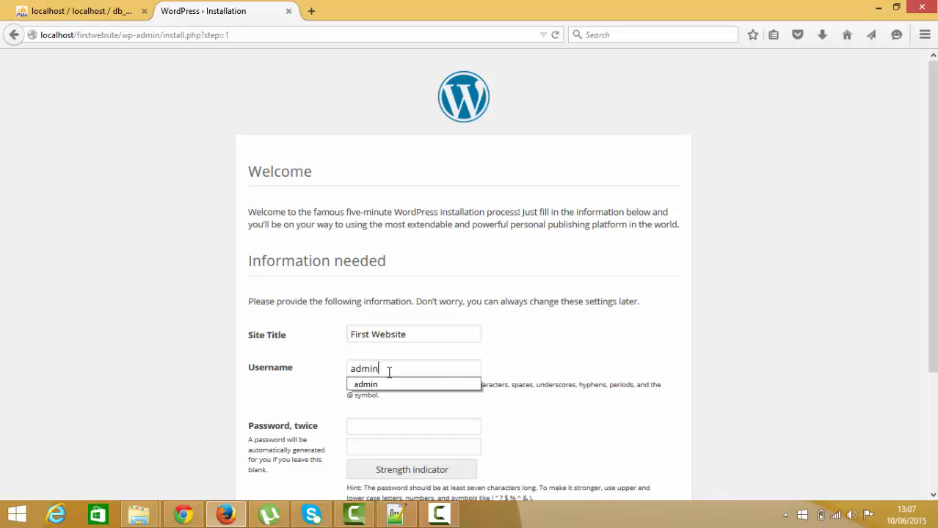
# - Enter the administrator password in both password fields of the installation form
pyautogui.press('Tab')
pyautogui.write('1234')
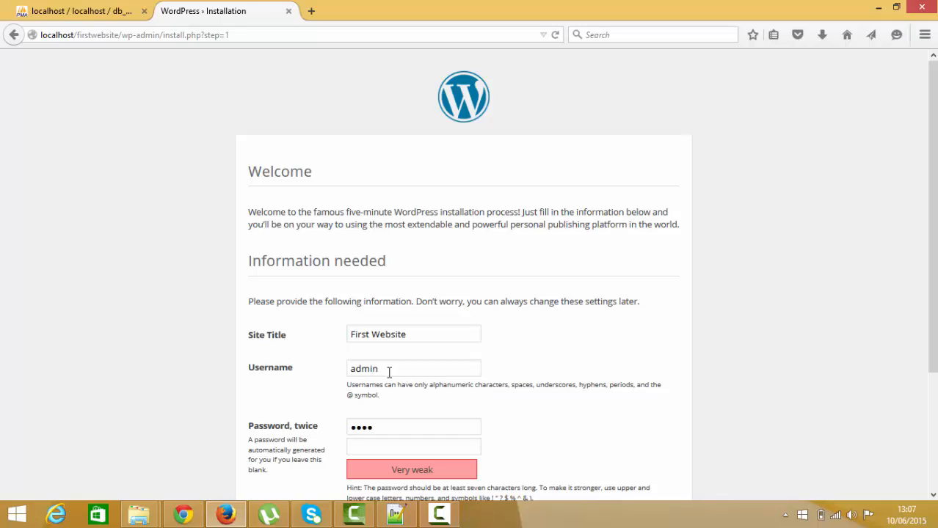
pyautogui.press('BackSpace')
pyautogui.press('BackSpace')
pyautogui.press('BackSpace')
pyautogui.press('BackSpace')
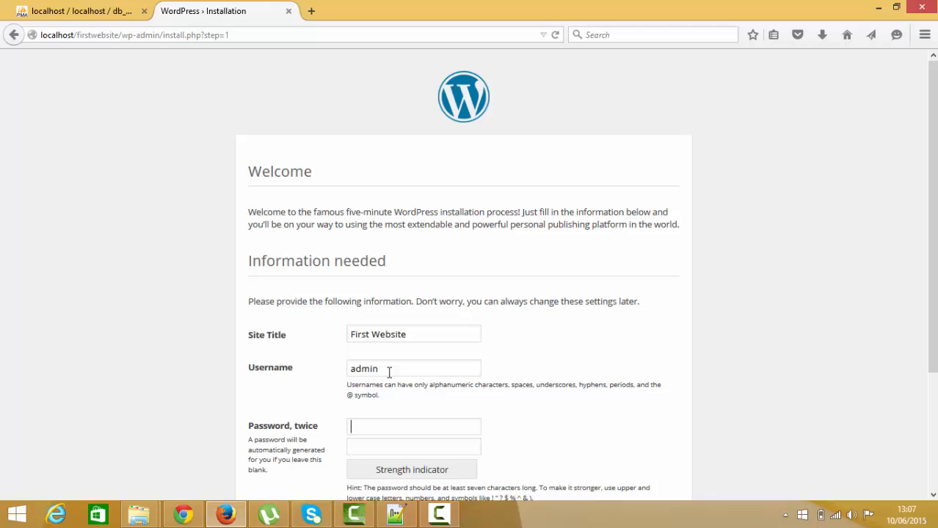
pyautogui.write('1234')
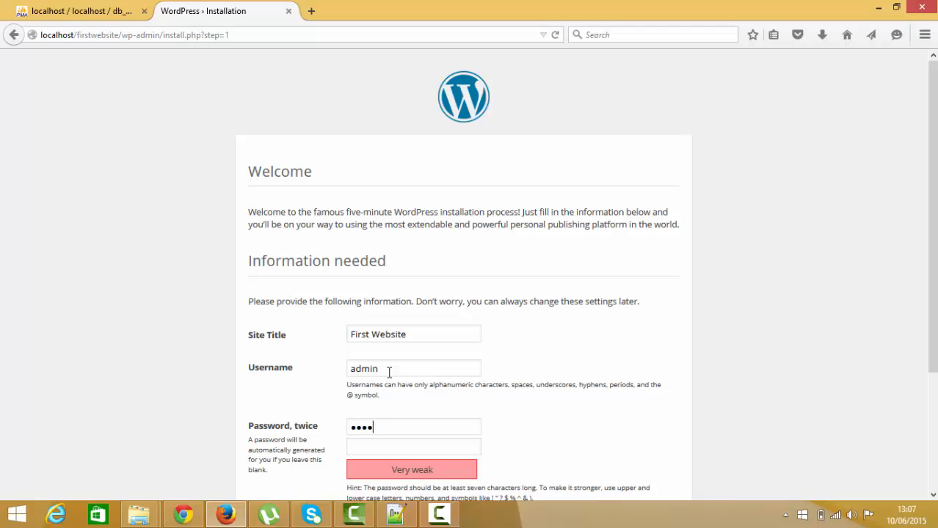
pyautogui.click(358, 445)
pyautogui.write('1234')
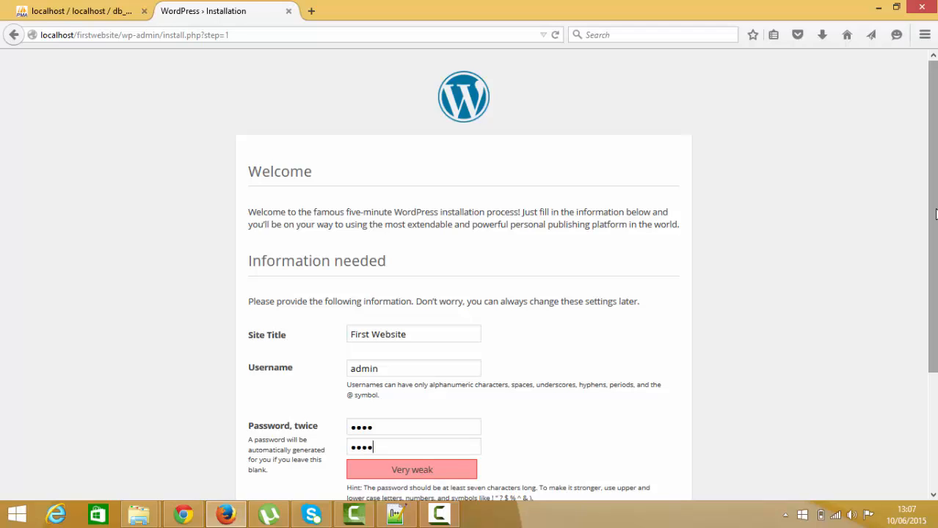
# - Fill in the administrator's e-mail address in the installation form
pyautogui.scroll(-2, 935, 213)
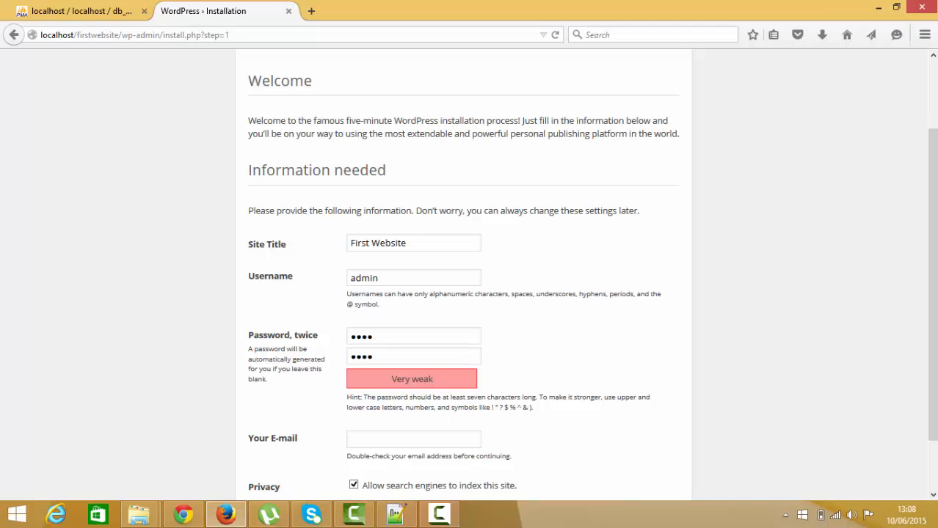
pyautogui.click(357, 443)
pyautogui.write('test')
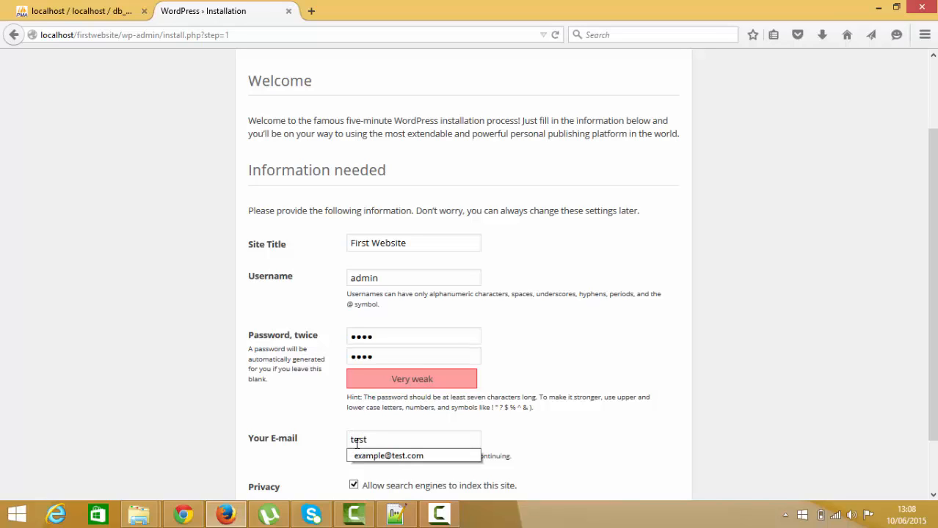
pyautogui.write('@')
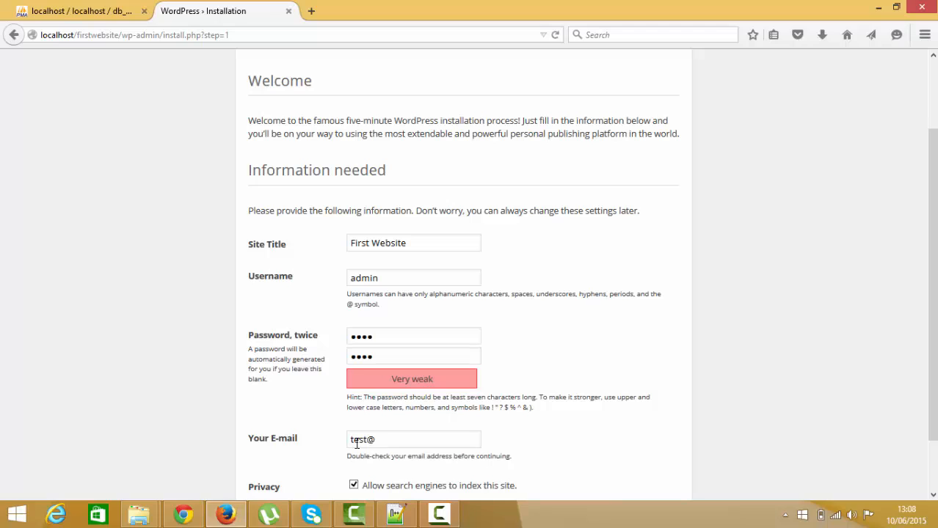
pyautogui.write('test.com')
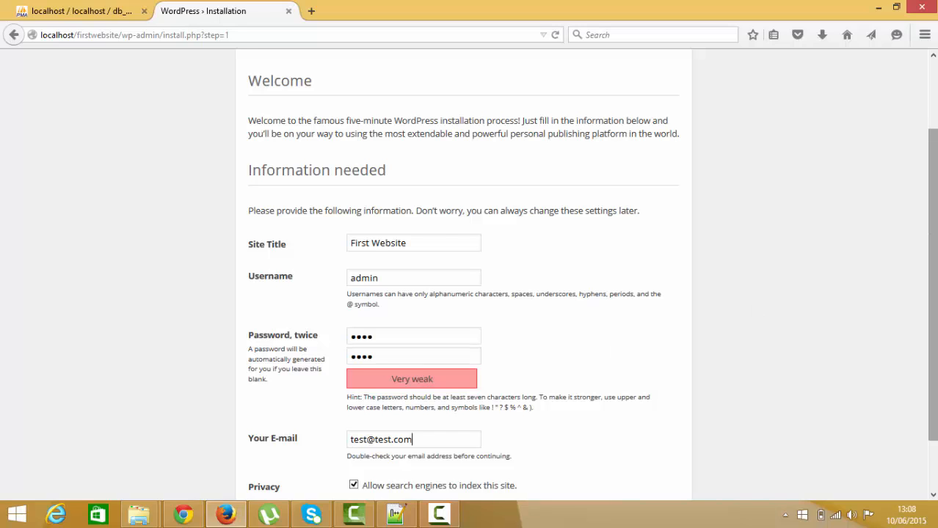
# - Disallow search engines from indexing the site and run the WordPress installation
pyautogui.scroll(-2, 819, 294)
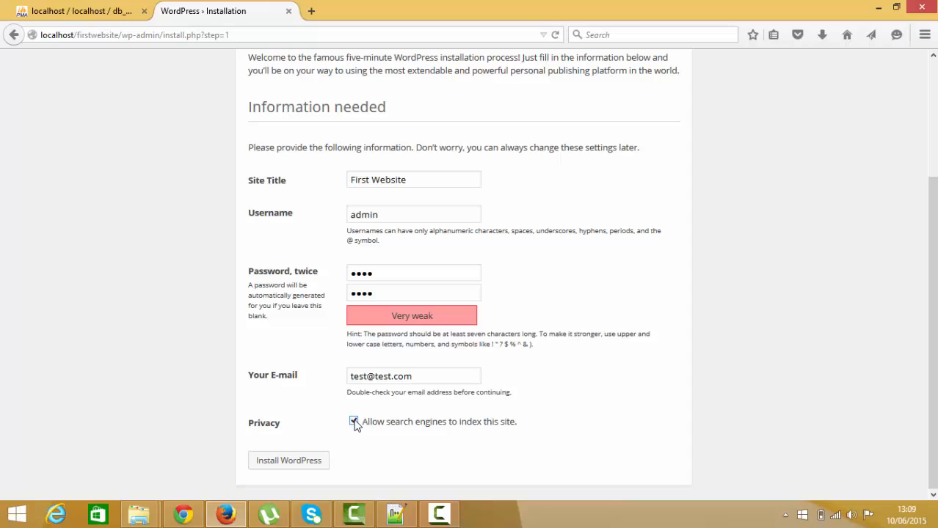
pyautogui.click(354, 422)
pyautogui.click(353, 424)
pyautogui.click(287, 462)
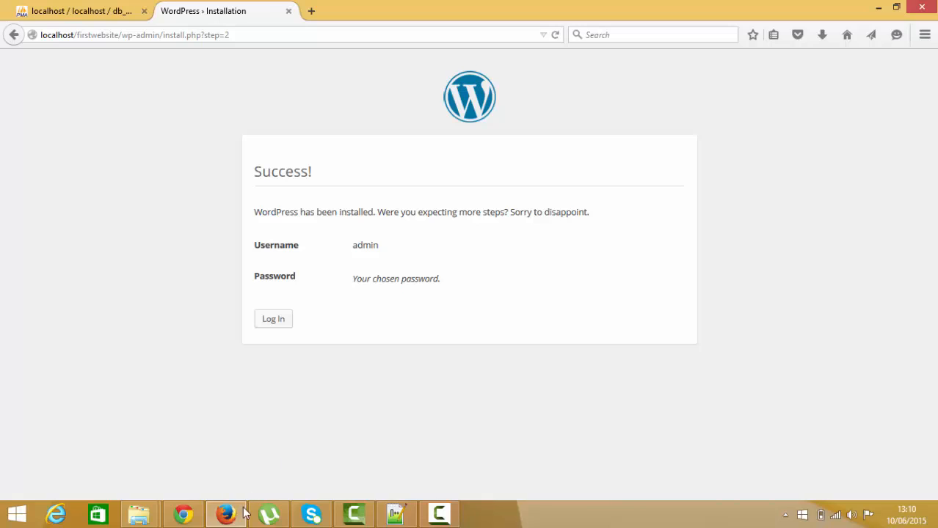
# - Open the WordPress login page and log in as admin with the account password
pyautogui.click(269, 325)
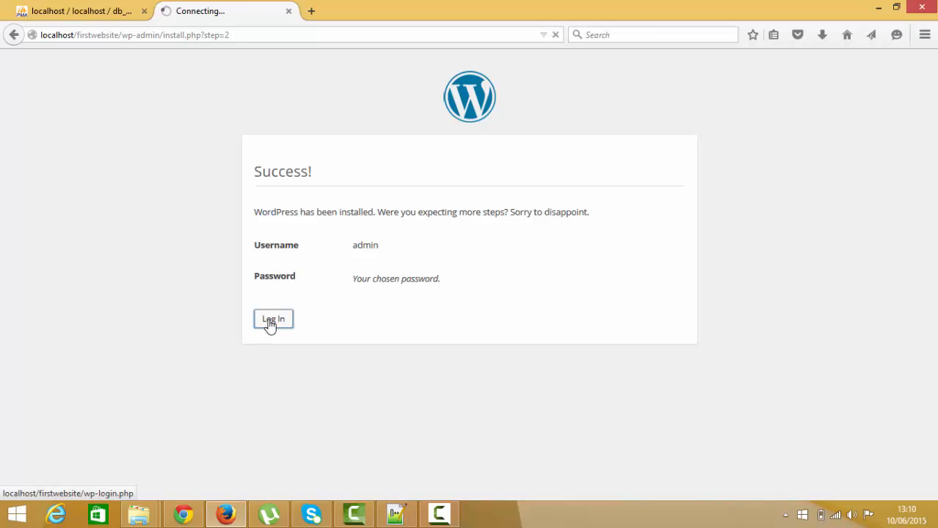
pyautogui.click(404, 233)
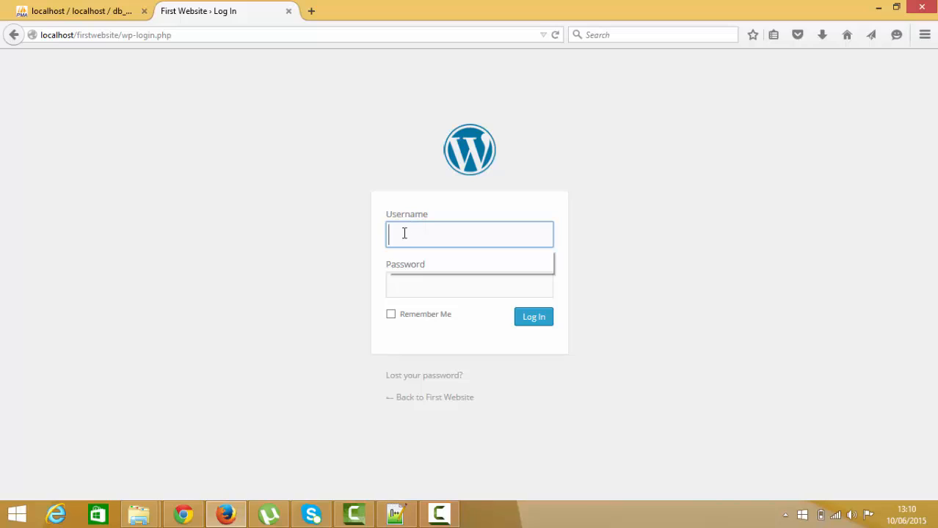
pyautogui.write('admin')
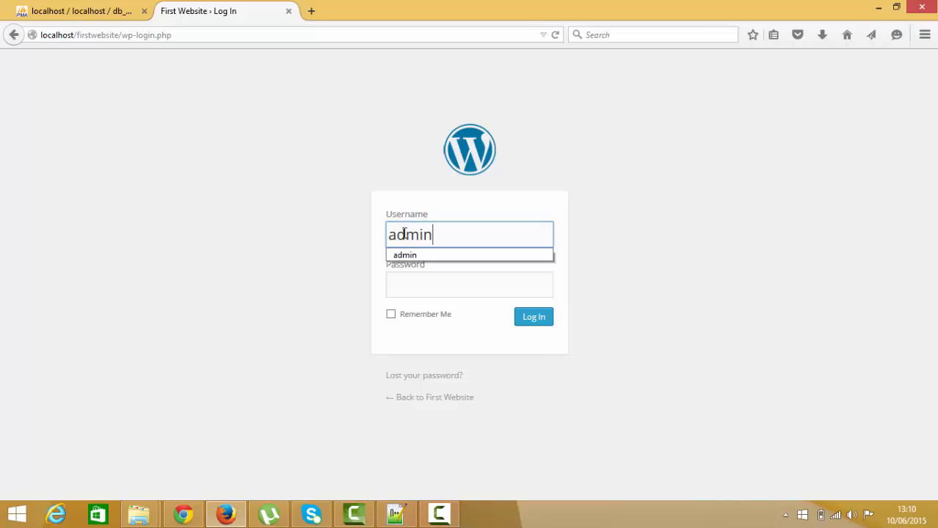
pyautogui.press('Tab')
pyautogui.write('1234')
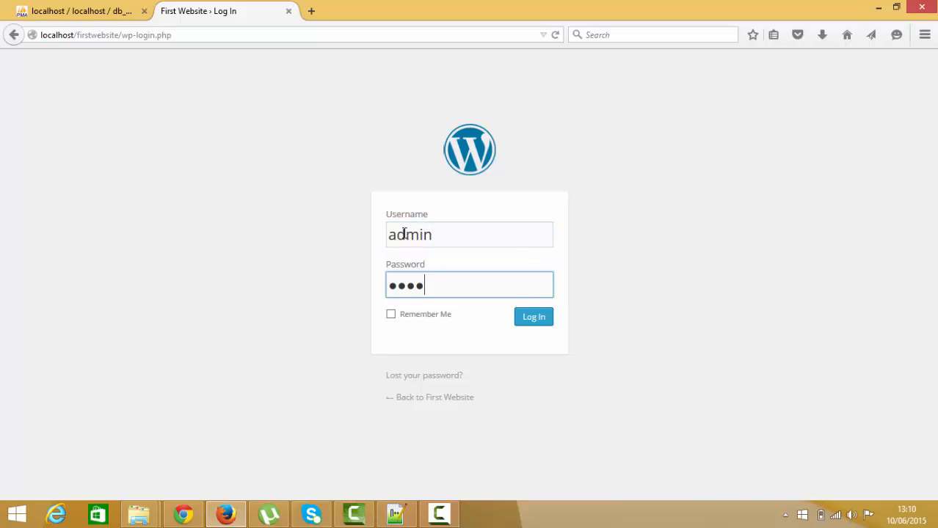
pyautogui.click(533, 319)
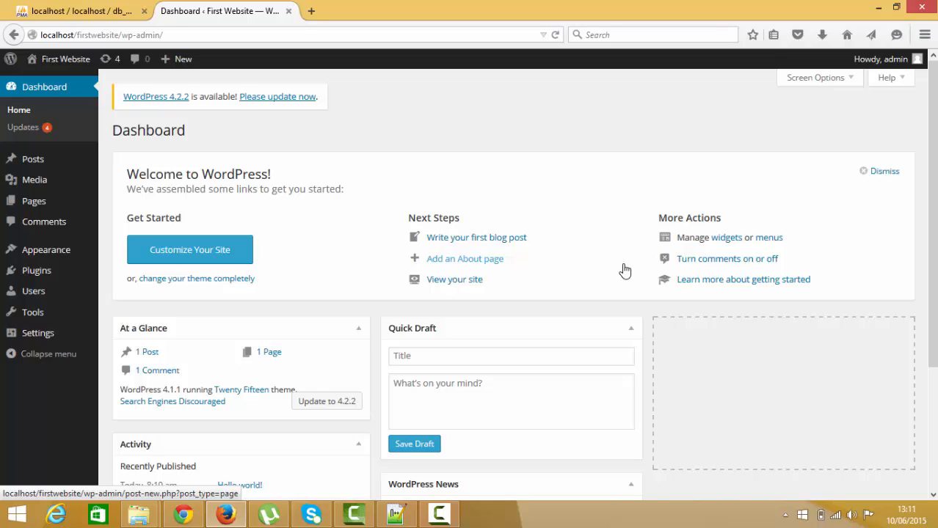
pyautogui.click(440, 514)
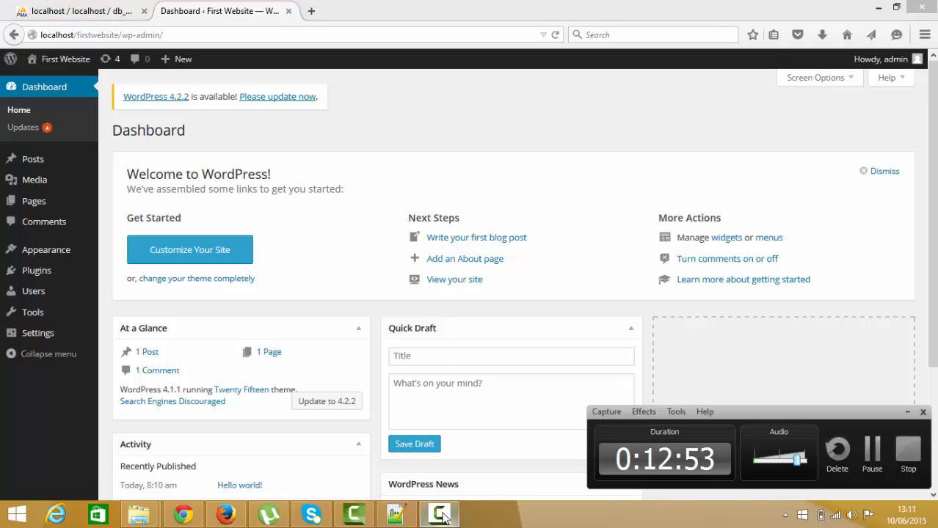